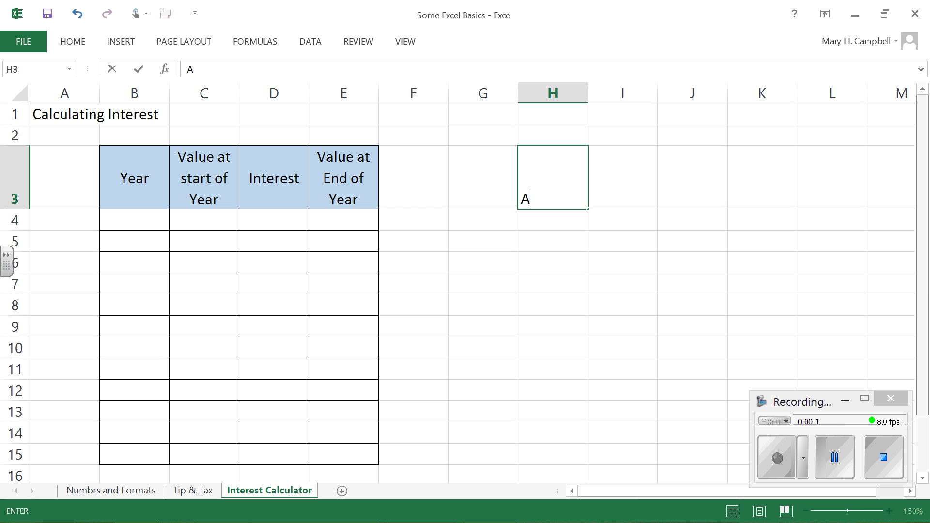
type("P(1+r)")
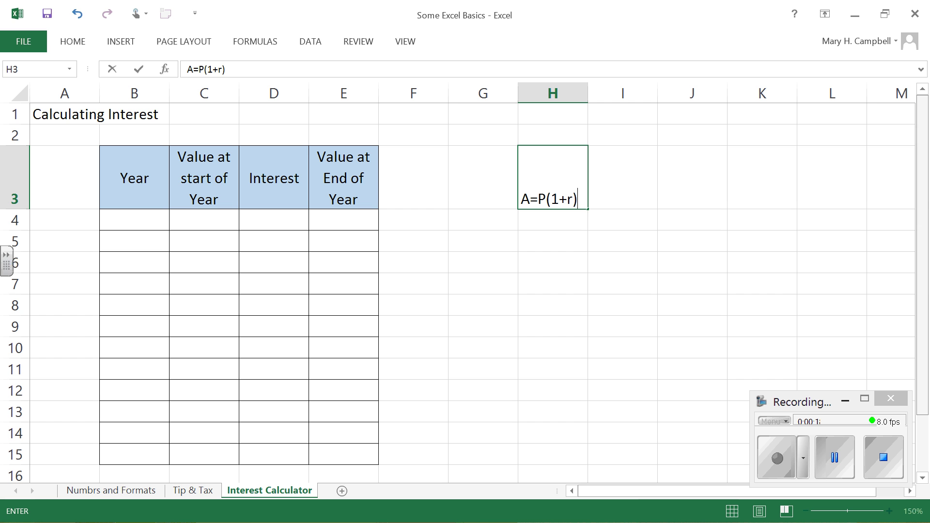
type("^t")
key("BackSpace")
key("BackSpace")
key("BackSpace")
key("BackSpace")
key("BackSpace")
key("BackSpace")
key("BackSpace")
key("BackSpace")
key("BackSpace")
key("BackSpace")
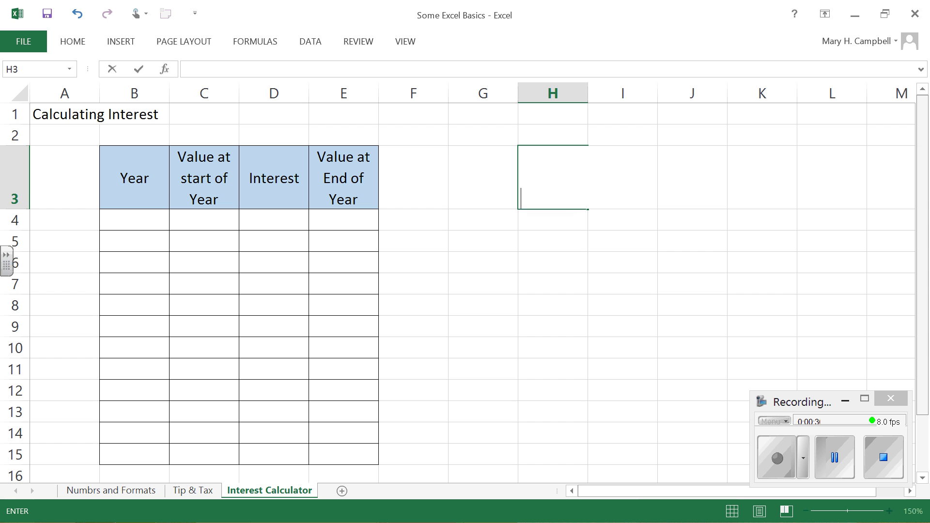
Enter 8000 as the starting value in C4 and 1 as the year in B4
left_click(204, 220)
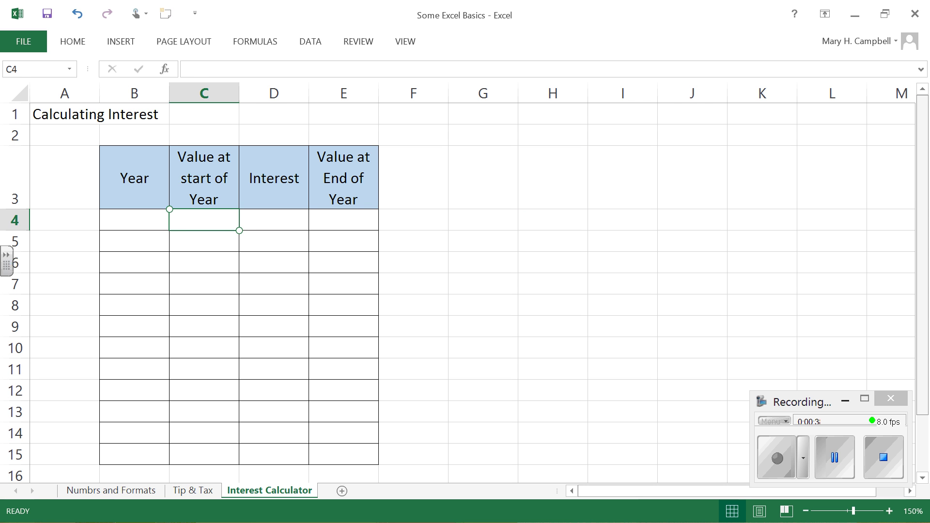
type("8000")
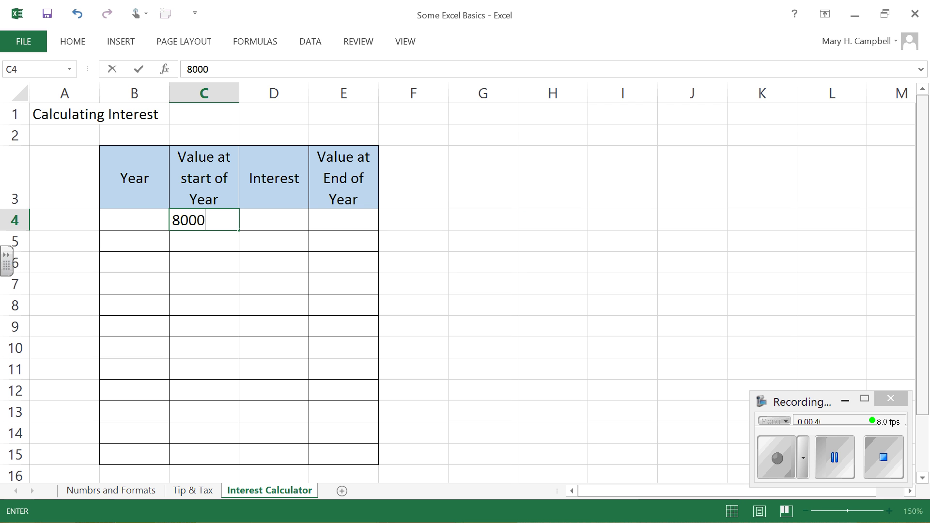
key("ctrl+Return")
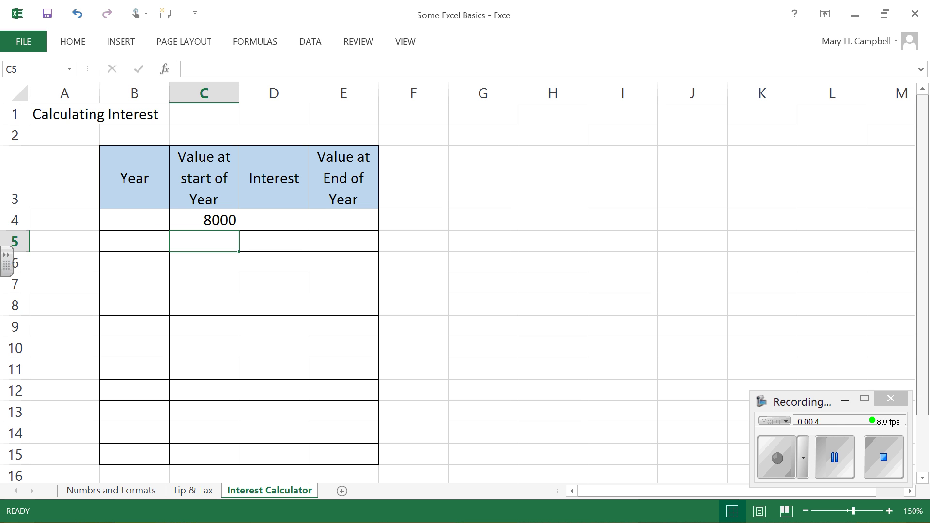
left_click(134, 219)
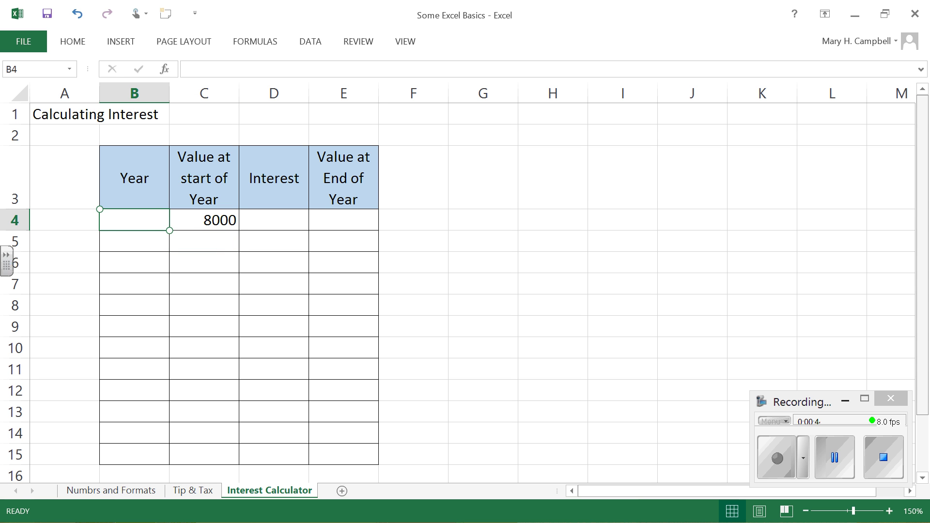
type("1")
key("Return")
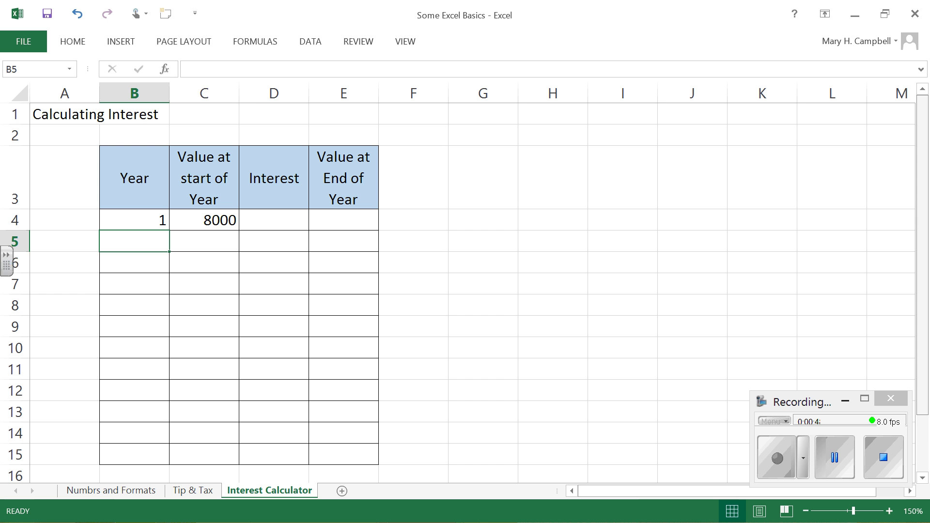
Format the starting value in C4 with the $ English (United States) accounting format
left_click(204, 220)
left_click(73, 42)
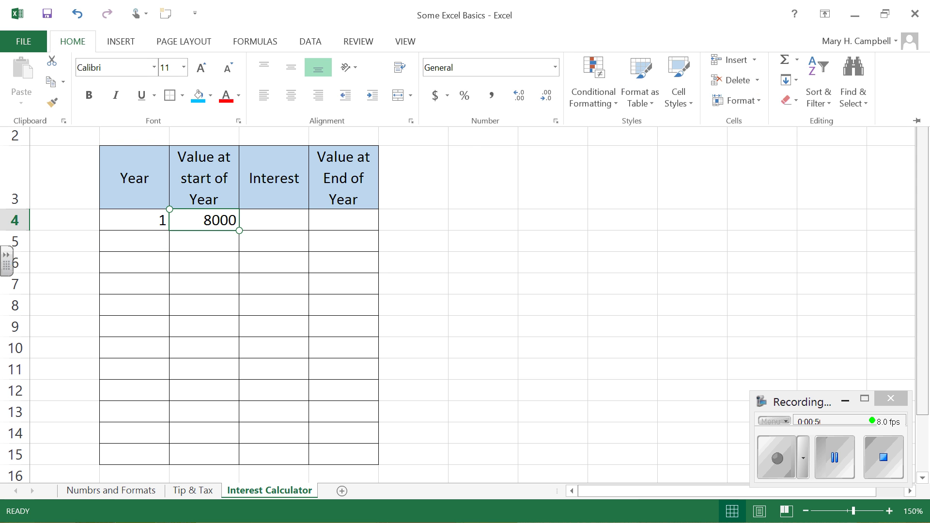
left_click(447, 101)
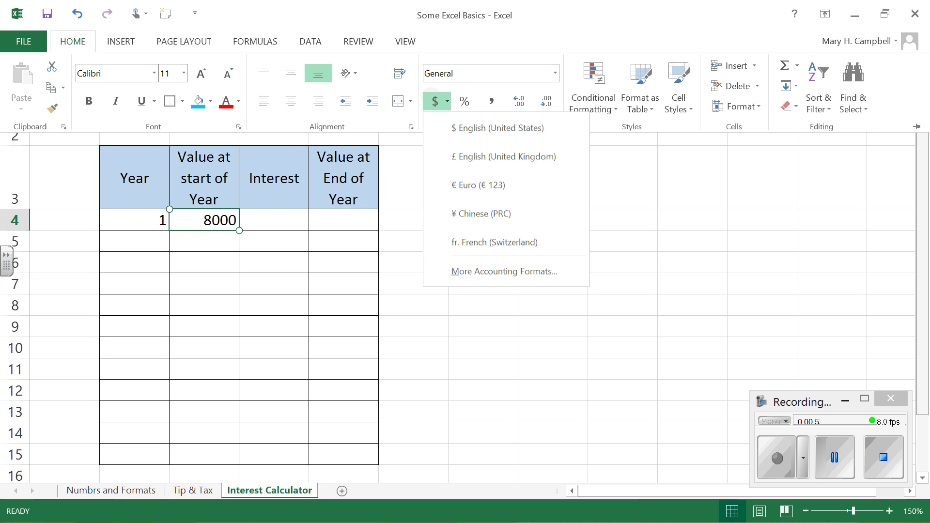
left_click(498, 128)
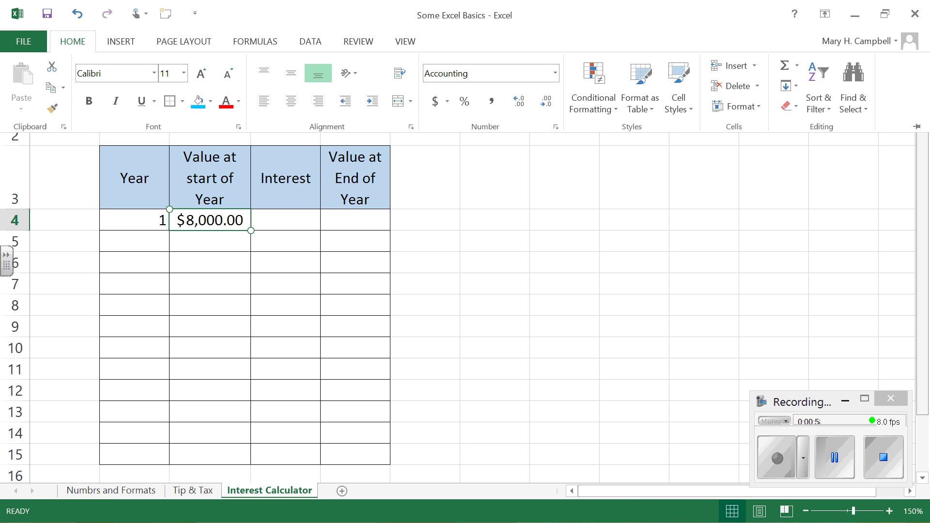
Re-enter the first year's starting value in C4 as =8000
left_click(278, 215)
double_click(209, 221)
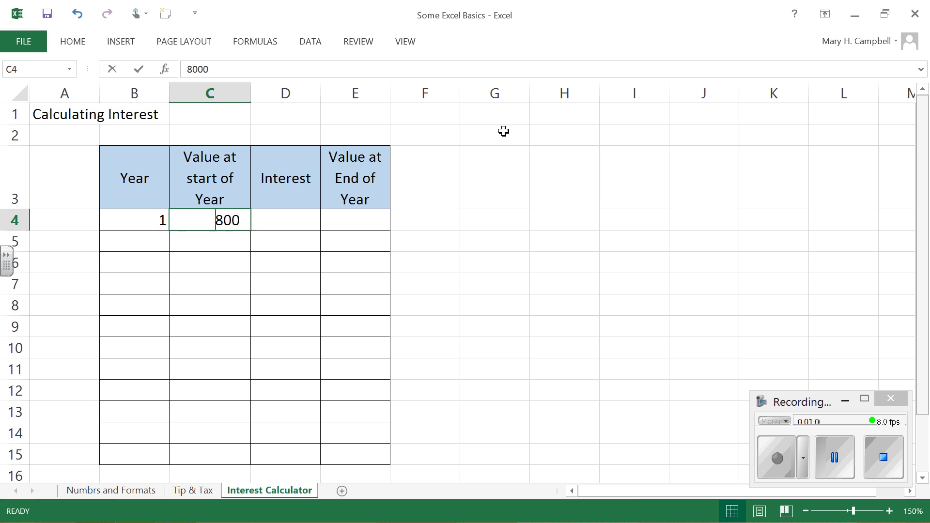
type("=")
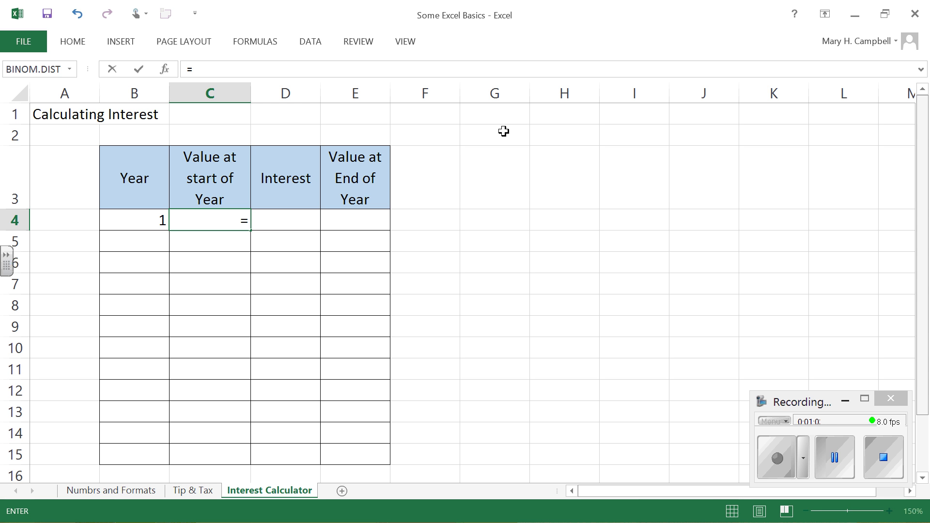
type("8000")
key("ctrl+Return")
key("Return")
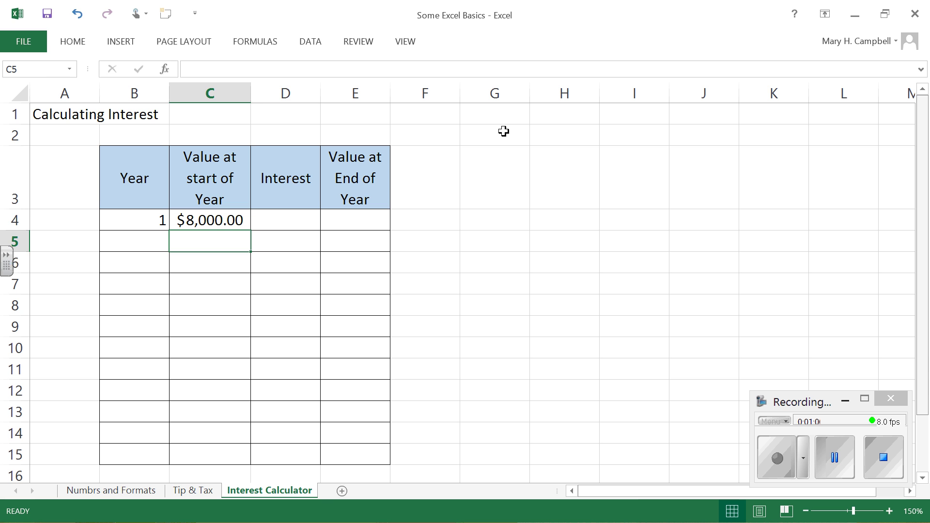
Calculate the first year's interest in D4 with the formula =C4*.01
left_click(286, 220)
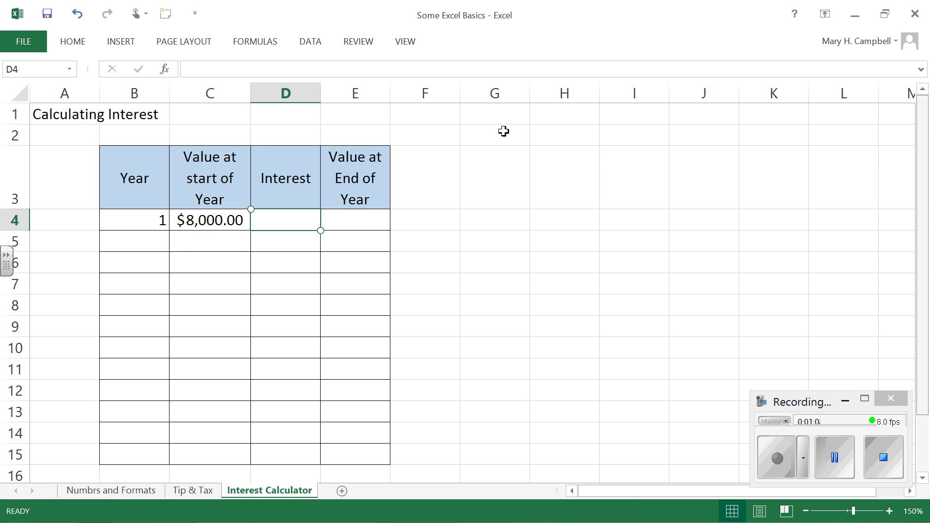
type("=")
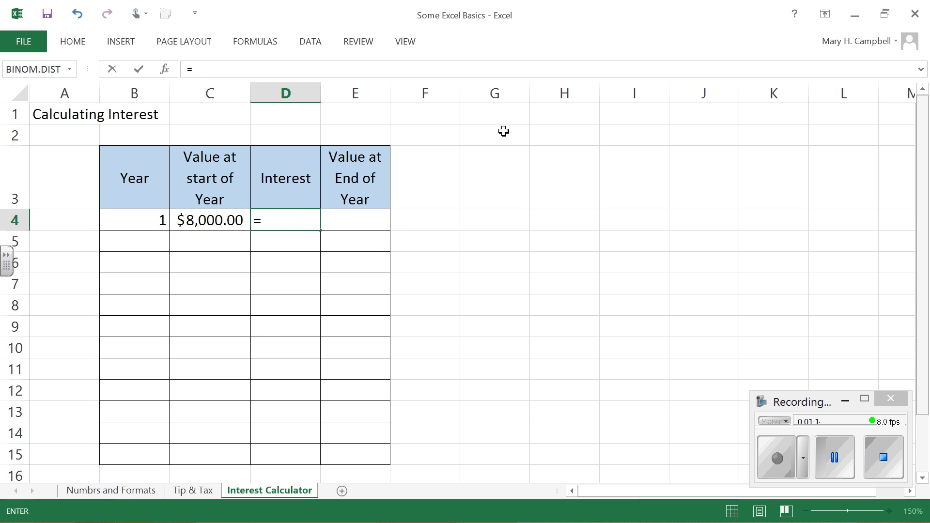
right_click(210, 220)
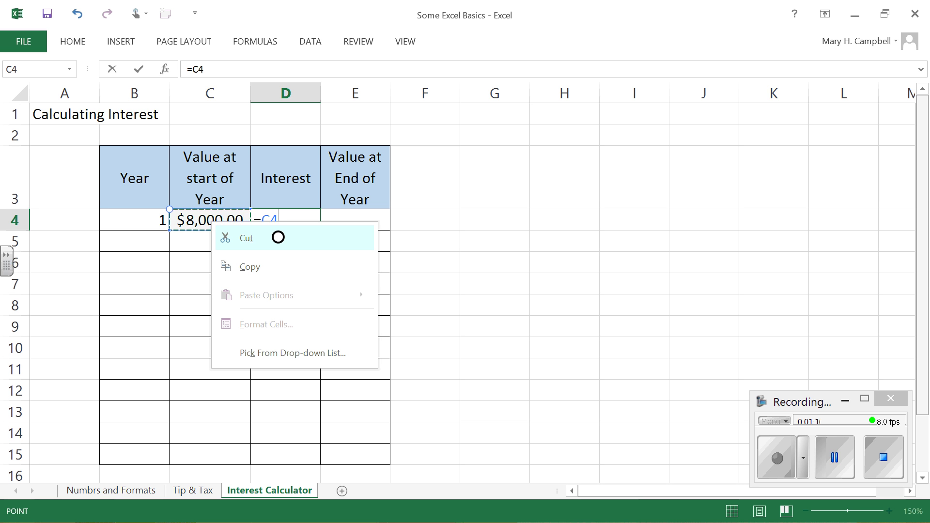
key("Escape")
type("*")
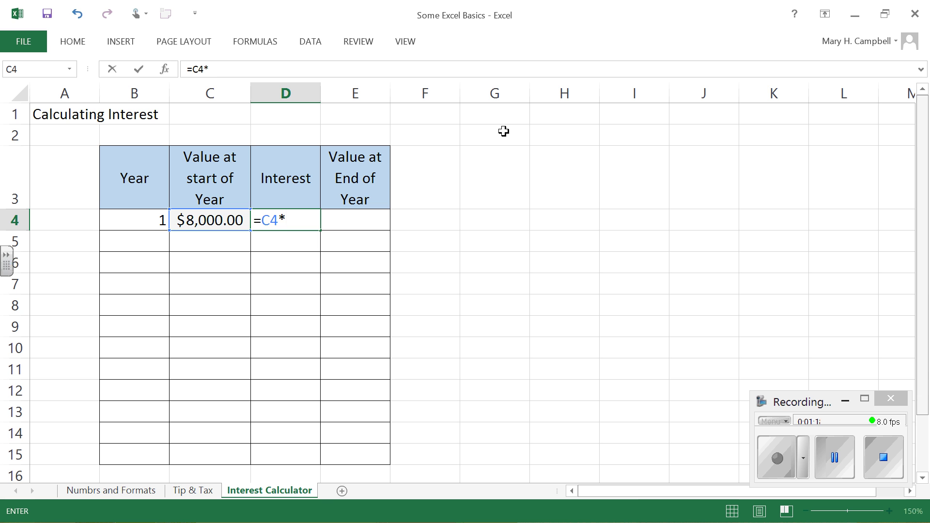
type(".01")
key("Return")
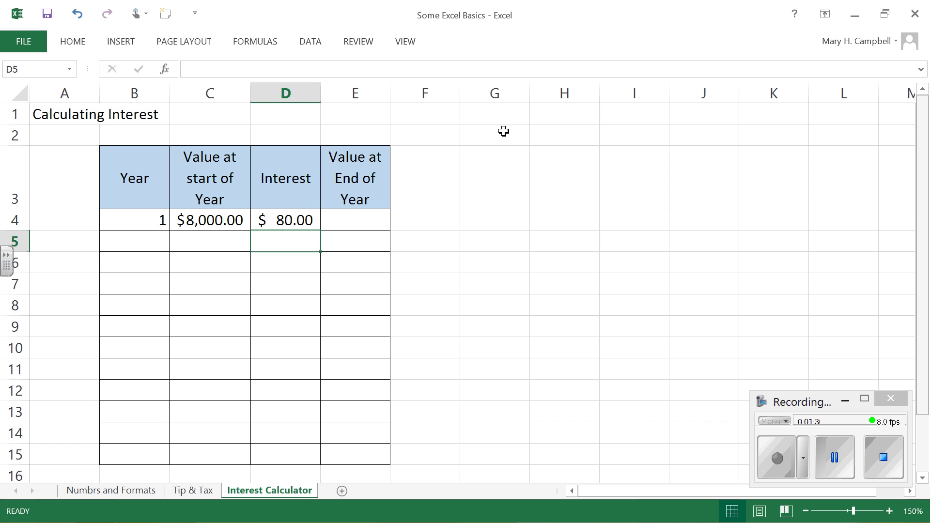
Calculate the first year's ending value in E4 with the formula =C4+D4
key("Up")
key("Right")
type("=")
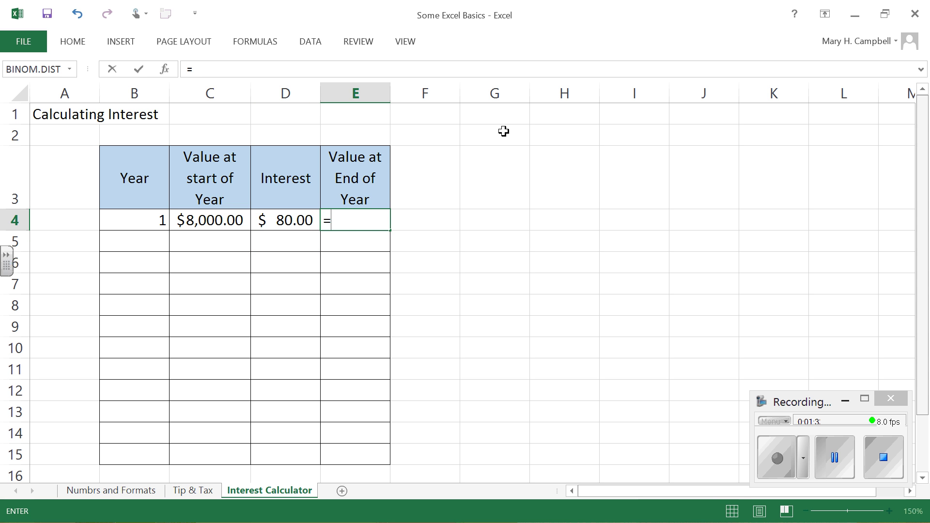
key("Left")
key("Left")
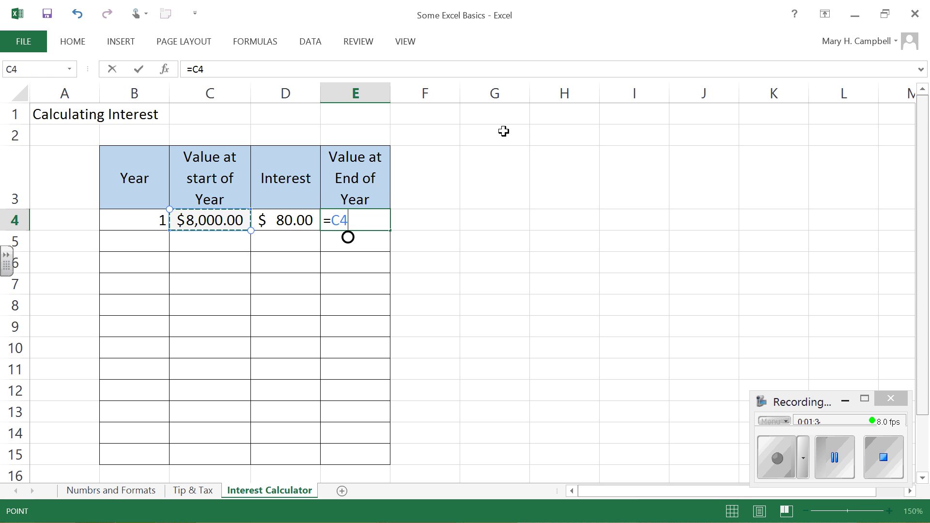
type("+")
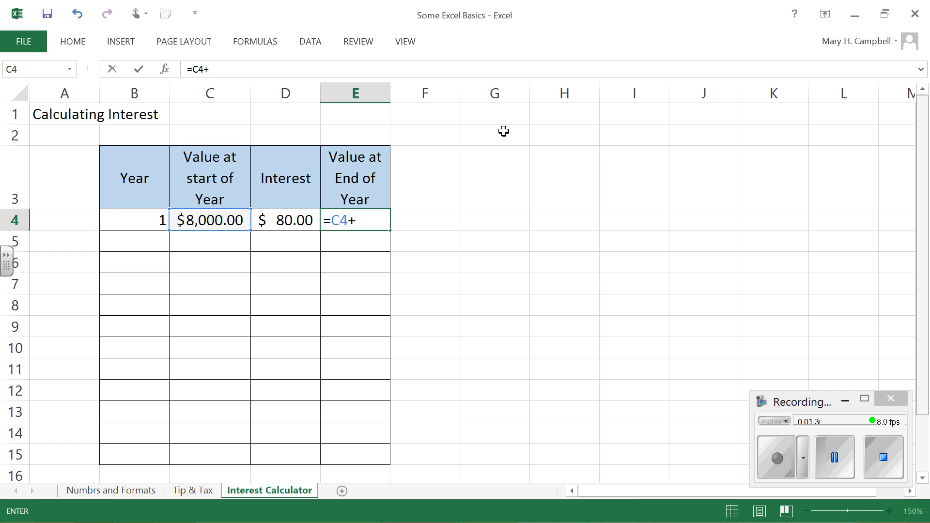
key("Left")
key("Return")
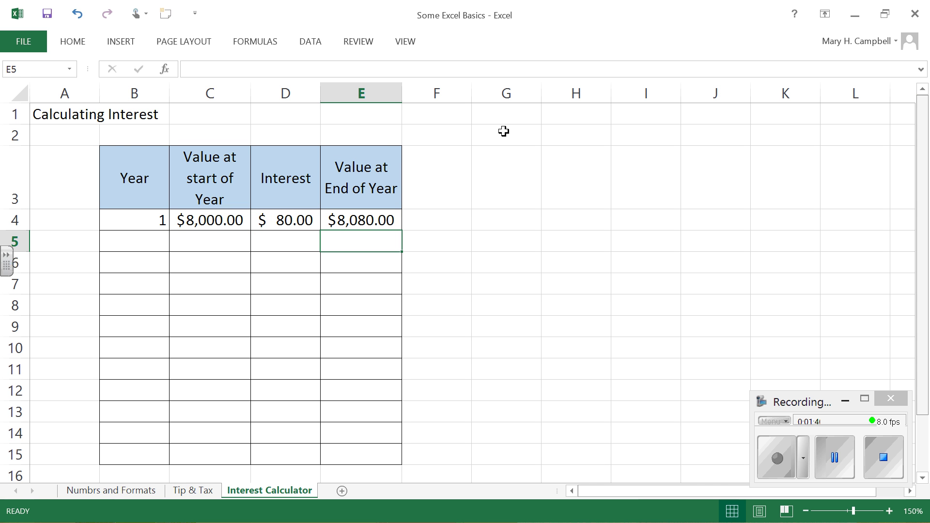
Carry the first year's ending value into C5 with the formula =E4
key("Left")
key("Left")
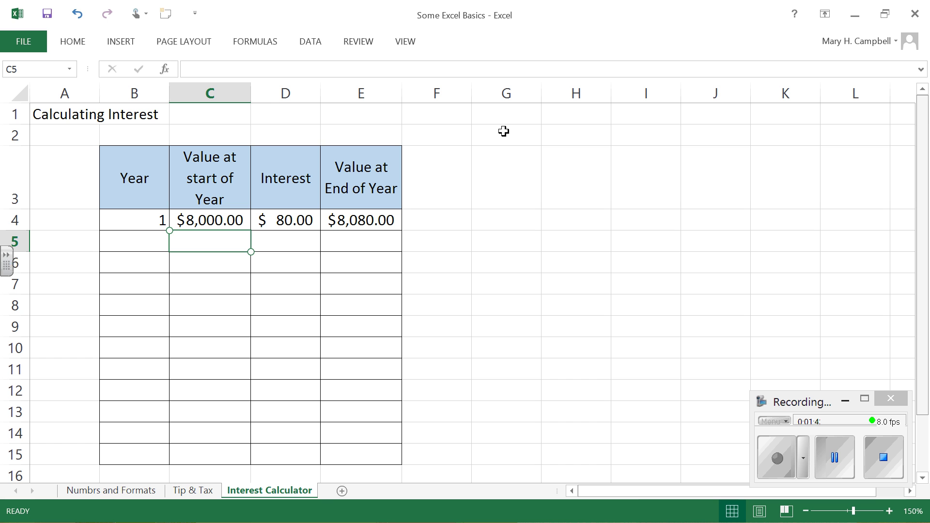
type("=")
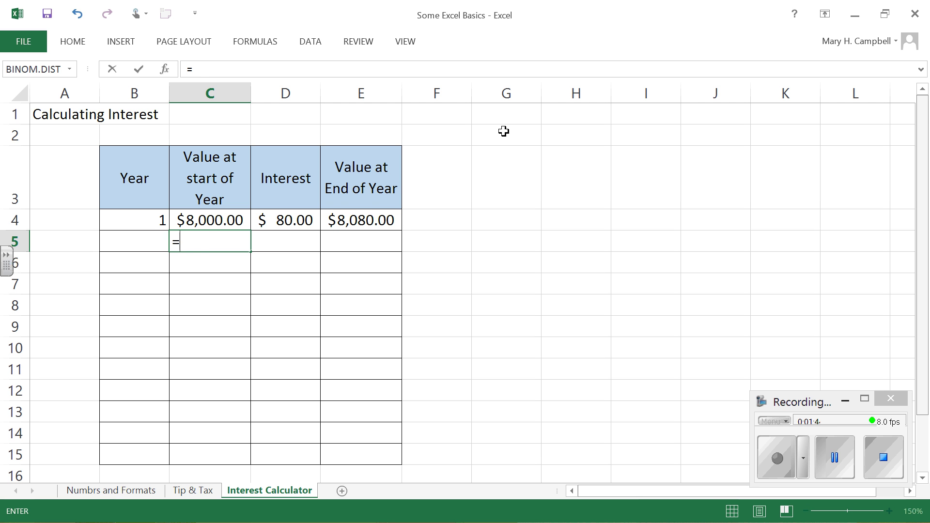
key("Up")
key("Right")
key("Right")
key("Return")
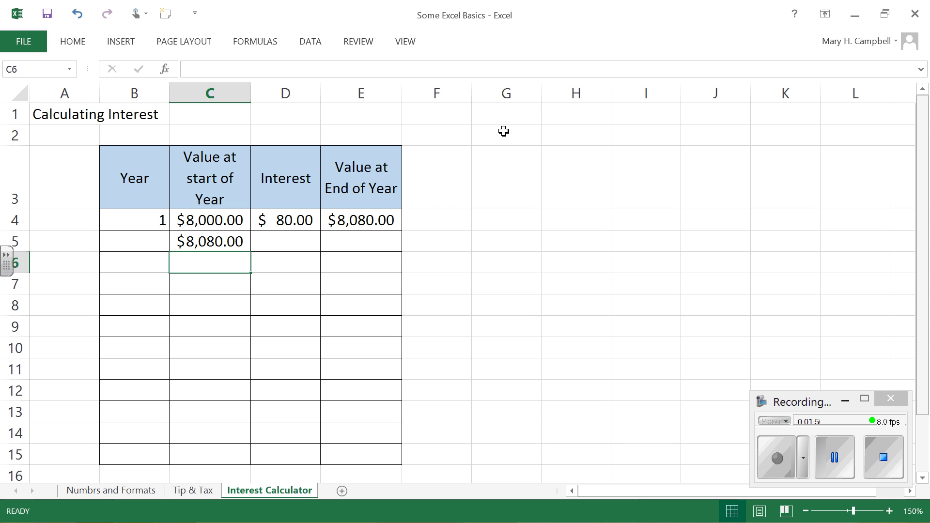
Fill the interest formula in D4 and the ending value formula in E4 down into row 5
left_click(306, 219)
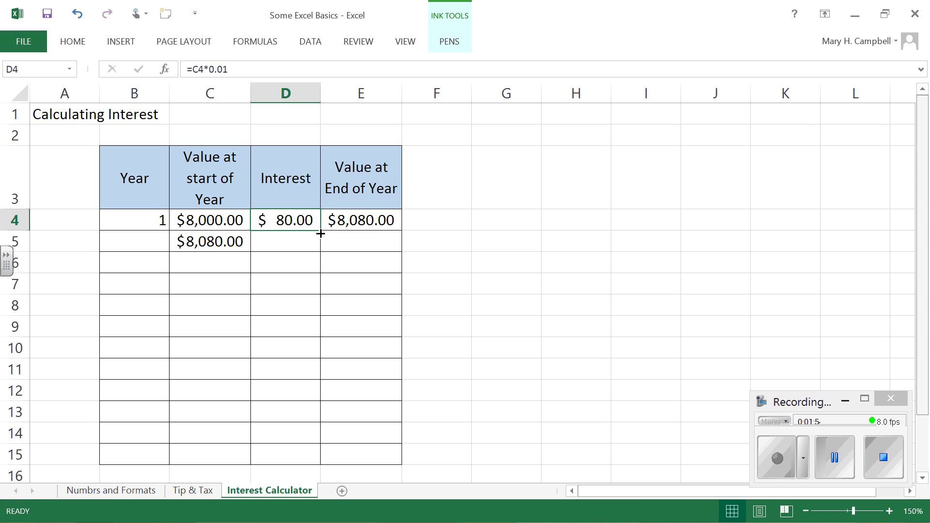
left_click_drag(319, 232, 317, 248)
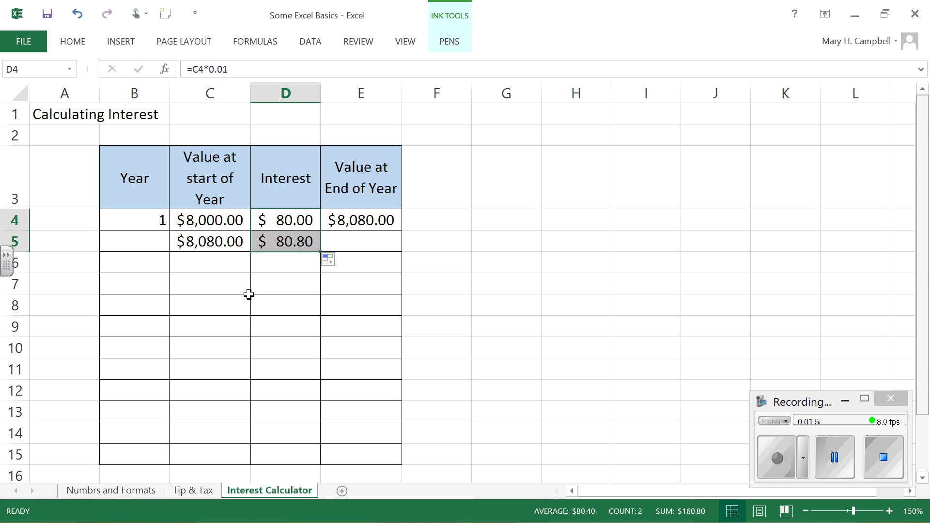
left_click(297, 220)
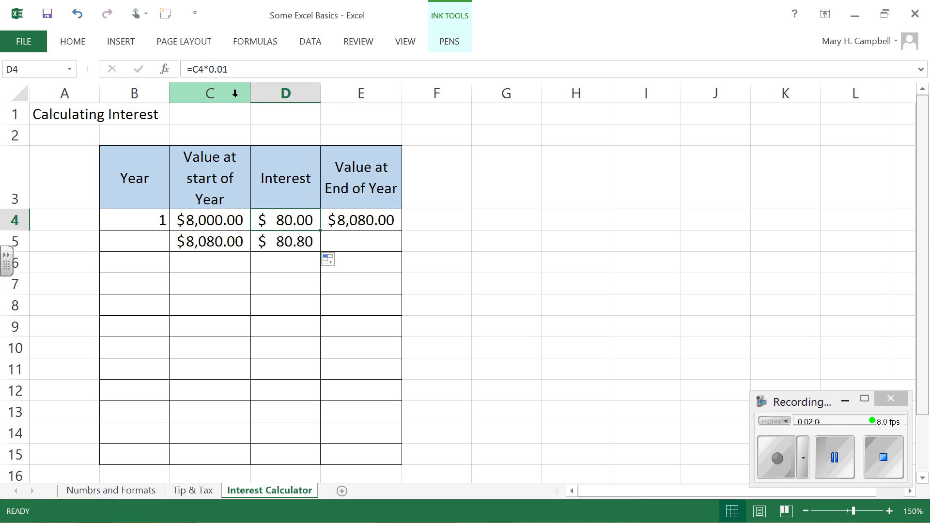
left_click(292, 237)
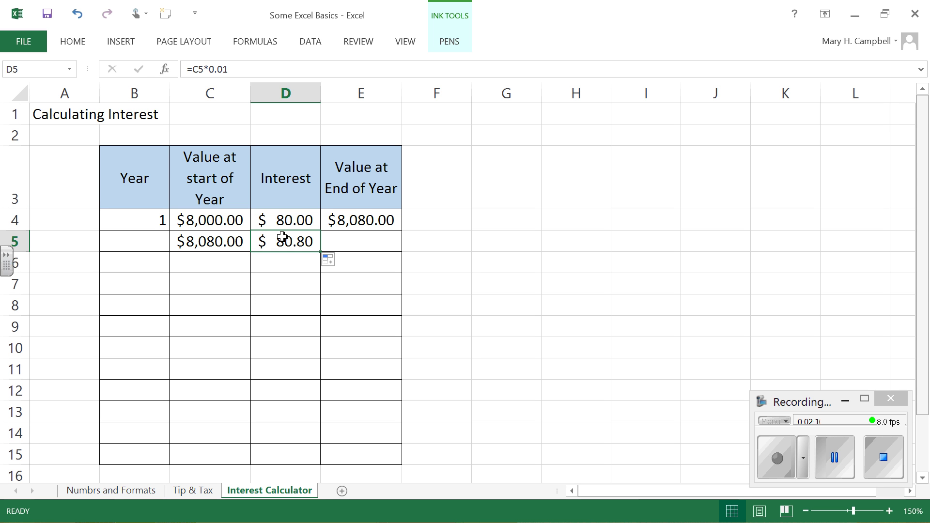
left_click(234, 240)
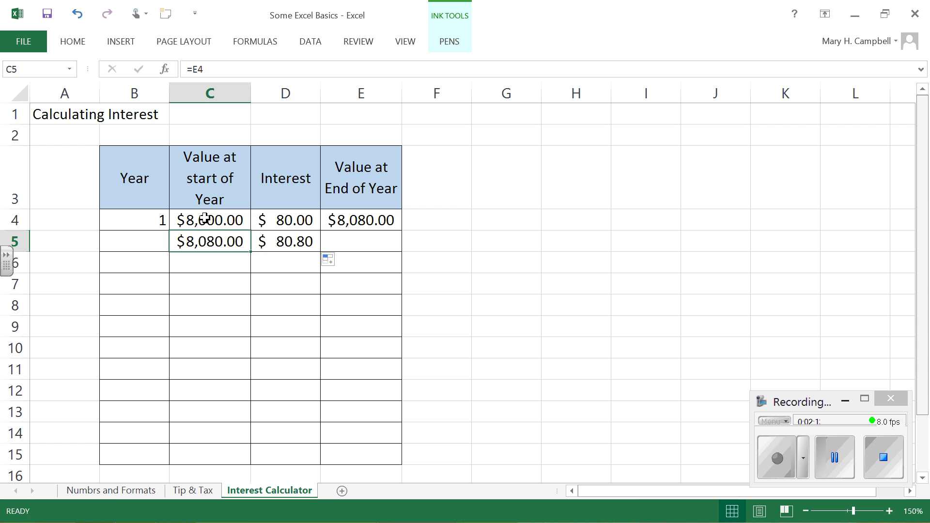
left_click(383, 217)
mouse_move(402, 228)
left_mouse_down()
mouse_move(397, 242)
mouse_move(391, 237)
left_mouse_up()
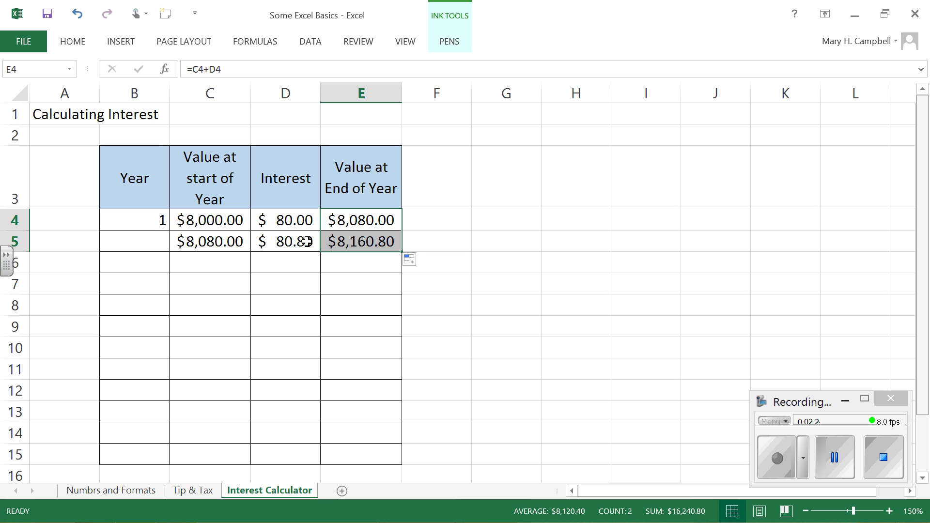
Fill the row 5 formulas in columns C to E down through row 15
left_click(310, 215)
left_click(265, 236)
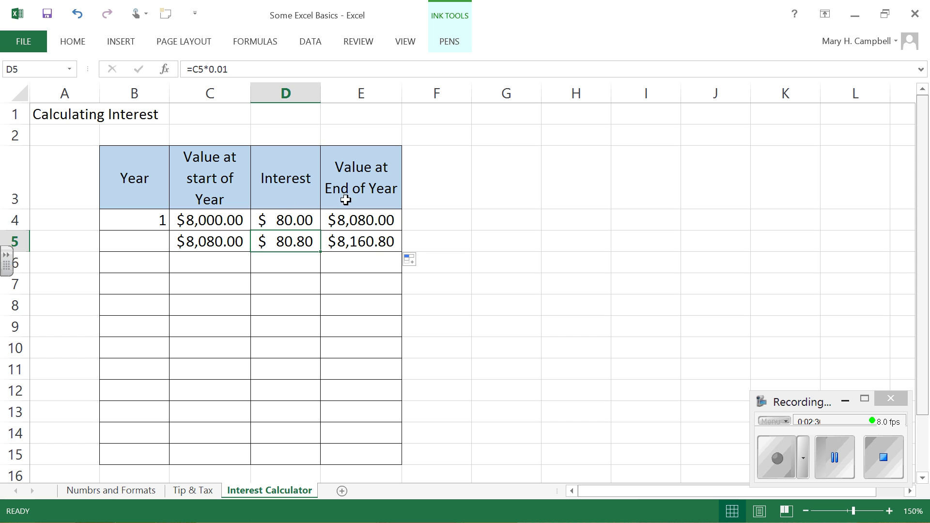
left_click(373, 222)
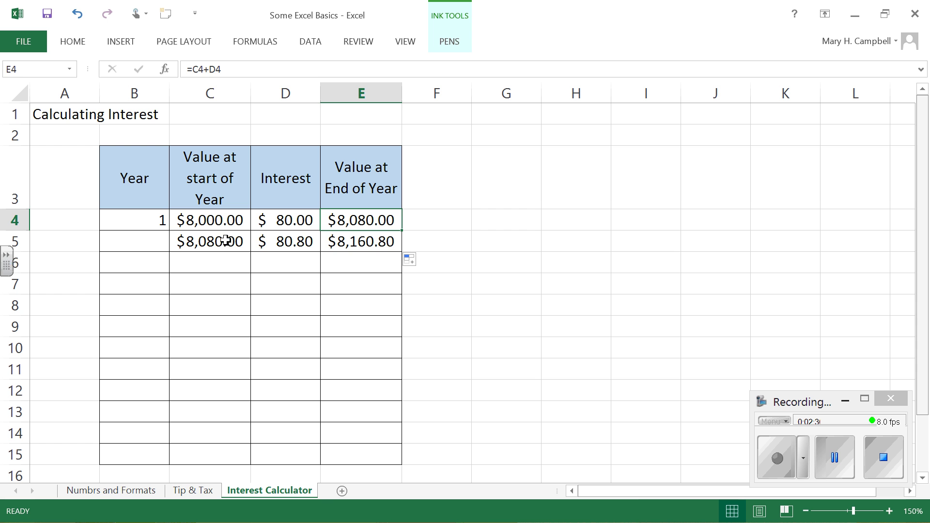
left_click_drag(222, 241, 392, 419)
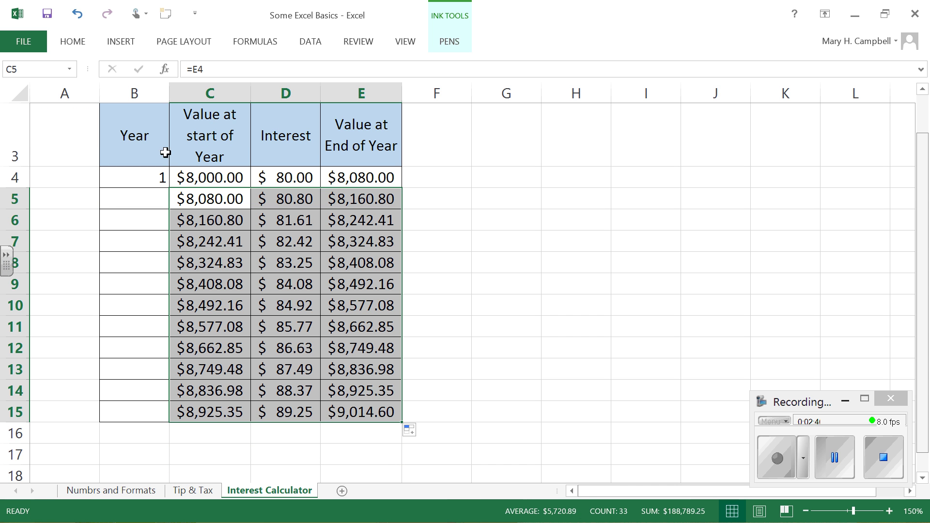
Number the years by entering =B4+1 in B5 and filling the formula down through B15
left_click(142, 192)
type("=")
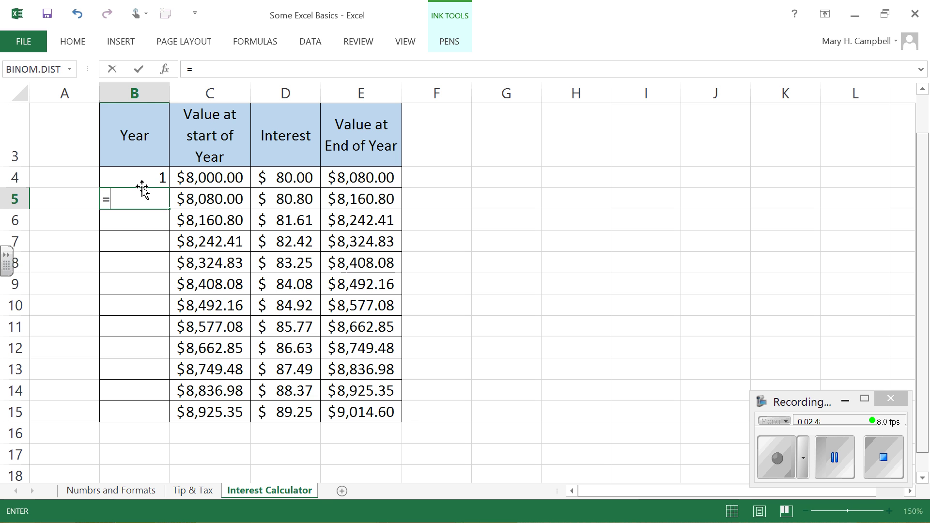
left_click(157, 179)
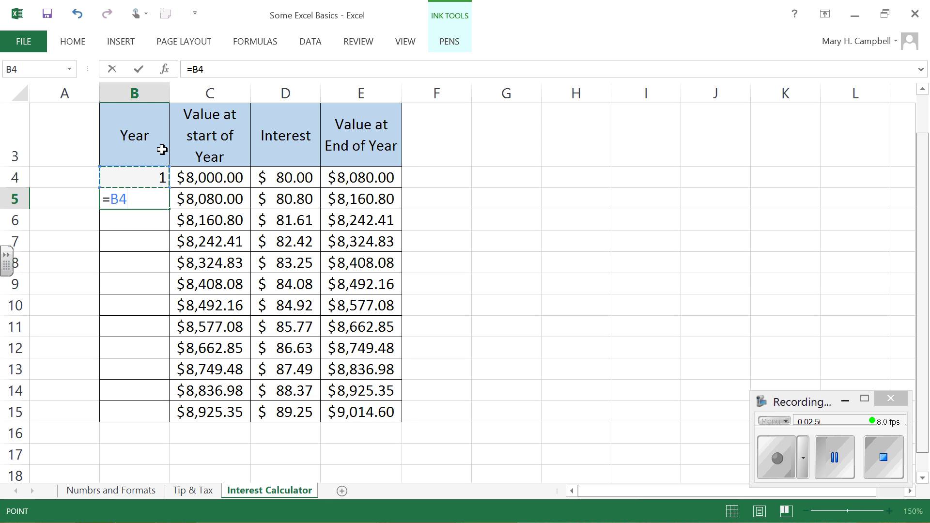
type("+1")
key("Return")
left_click(163, 196)
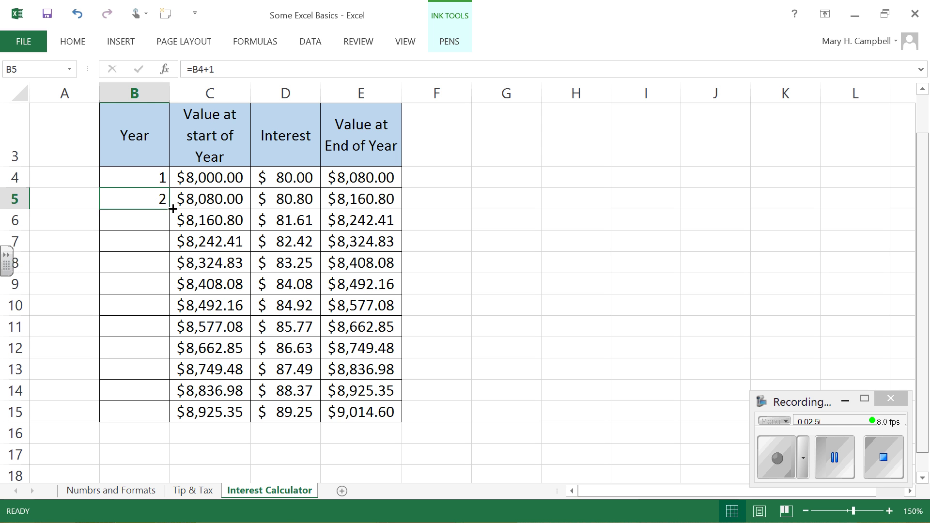
left_click_drag(169, 208, 162, 416)
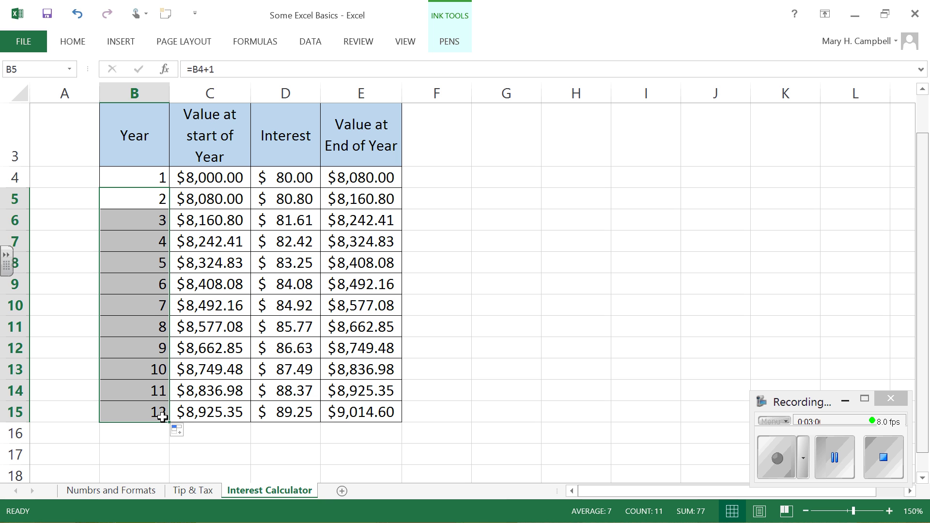
left_click_drag(234, 180, 228, 197)
left_click(177, 170)
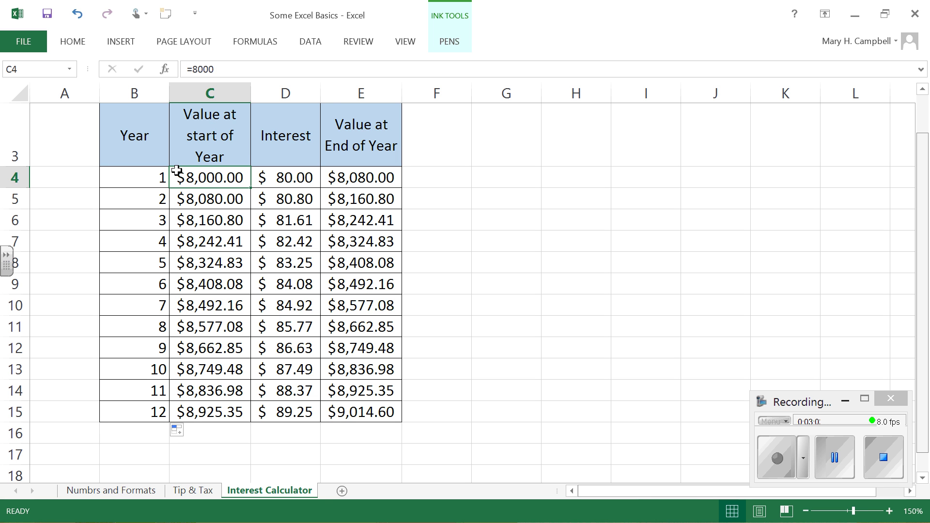
left_click(374, 409)
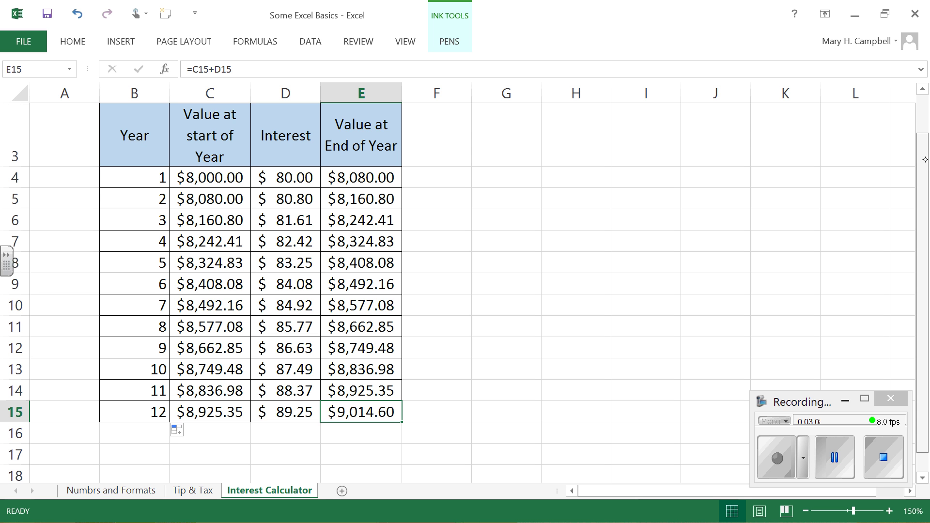
Enter the label "Interest Rate" in cell G3, beside the interest table
left_click_drag(920, 150, 924, 108)
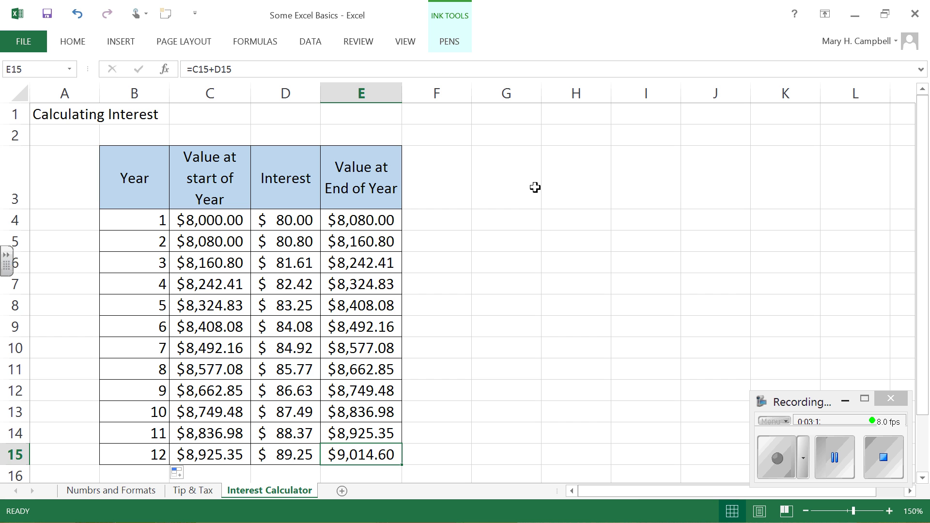
left_click(521, 166)
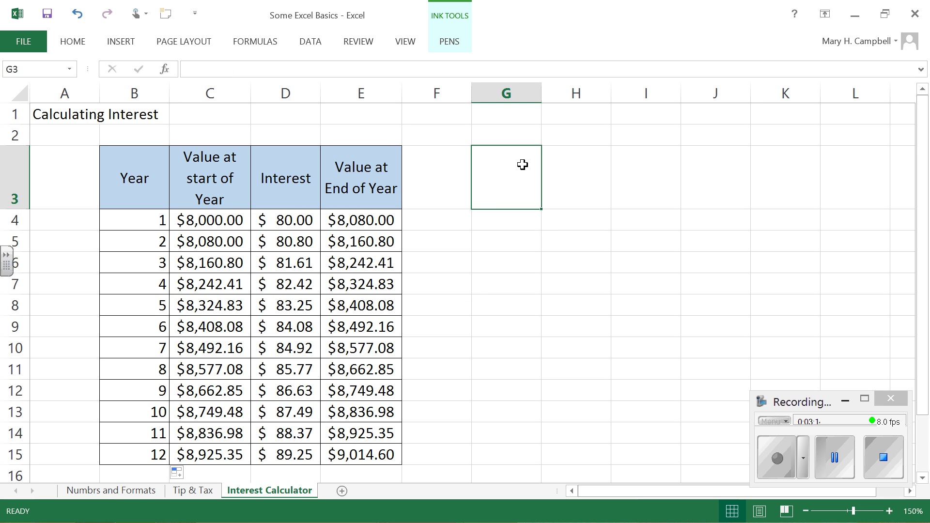
type("Interes")
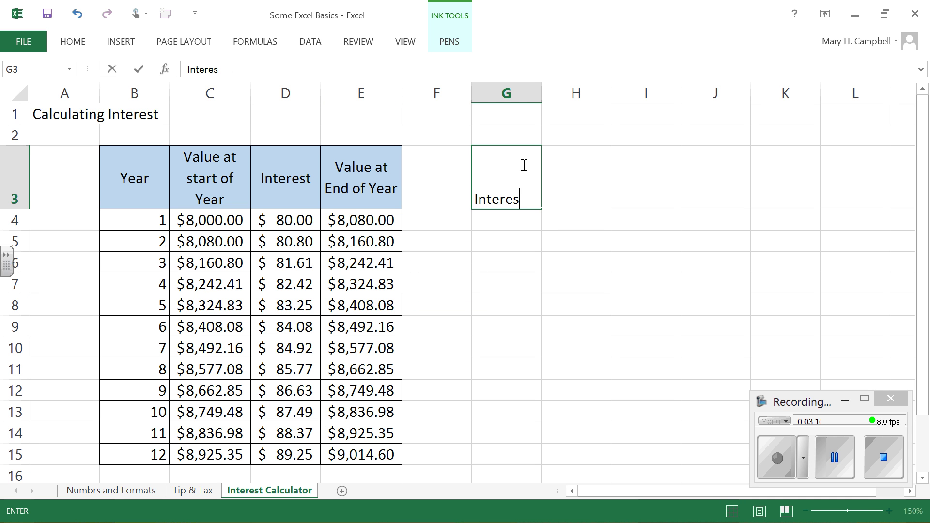
type("t Rate")
key("Return")
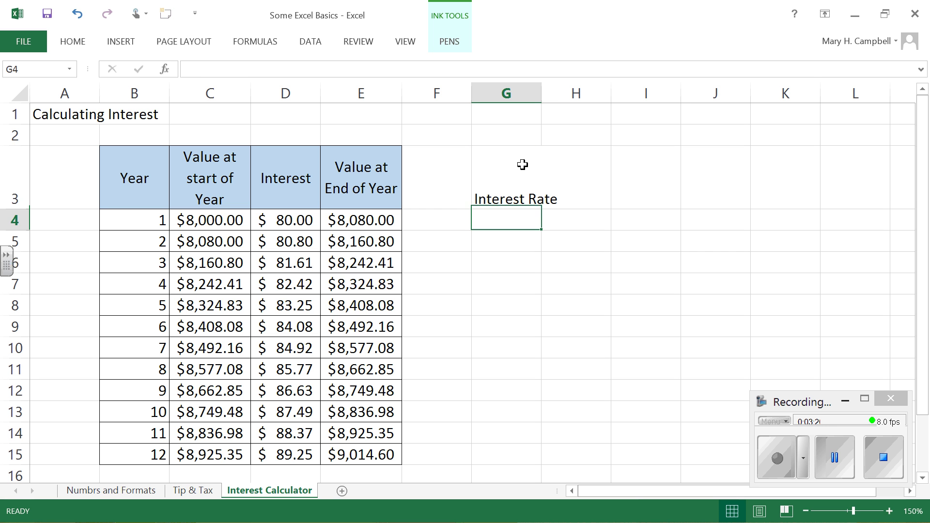
Wrap the text of the Interest Rate label in G3
left_click(522, 164)
left_click(72, 41)
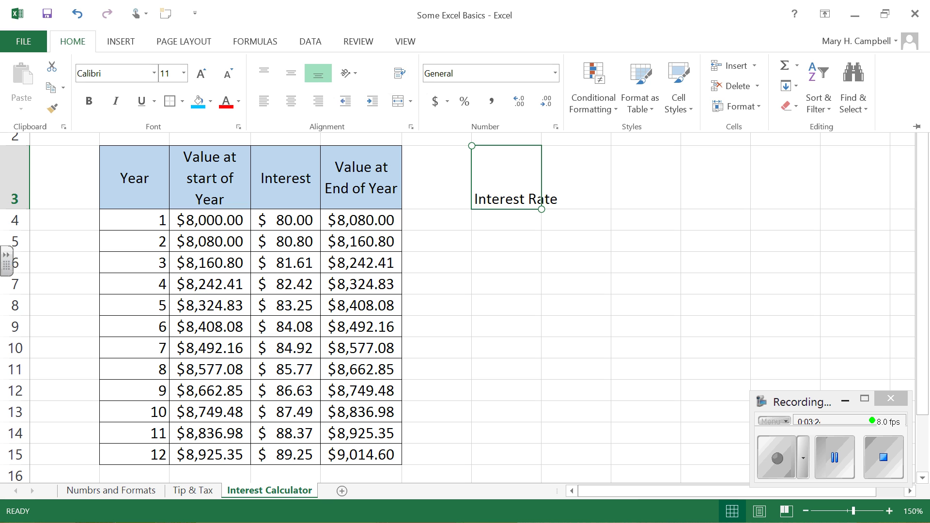
left_click(400, 73)
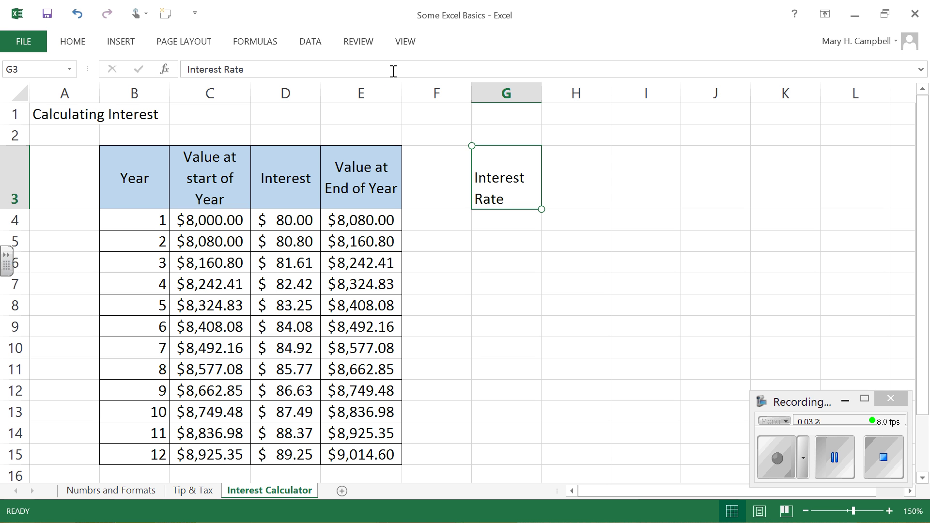
Enter the rate as =.01 in H3 beside the label and format the cell as a percentage
left_click(573, 185)
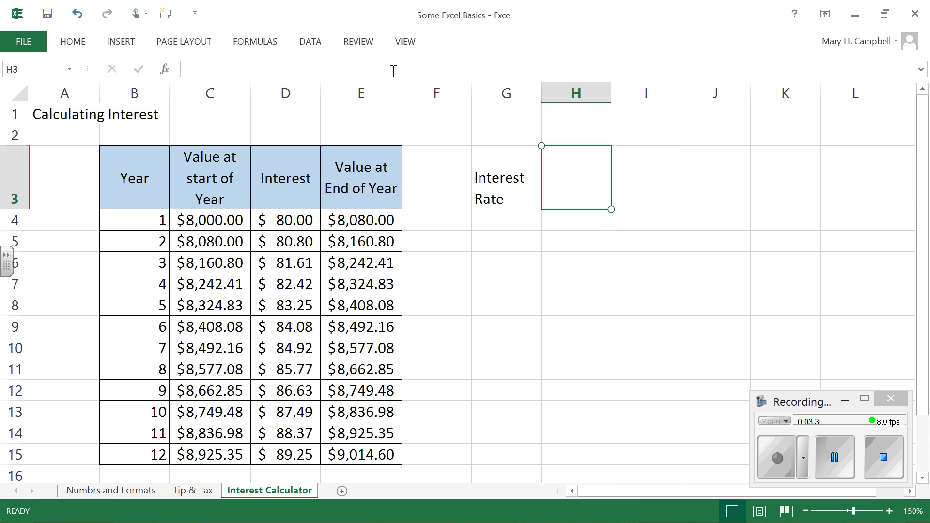
type(".")
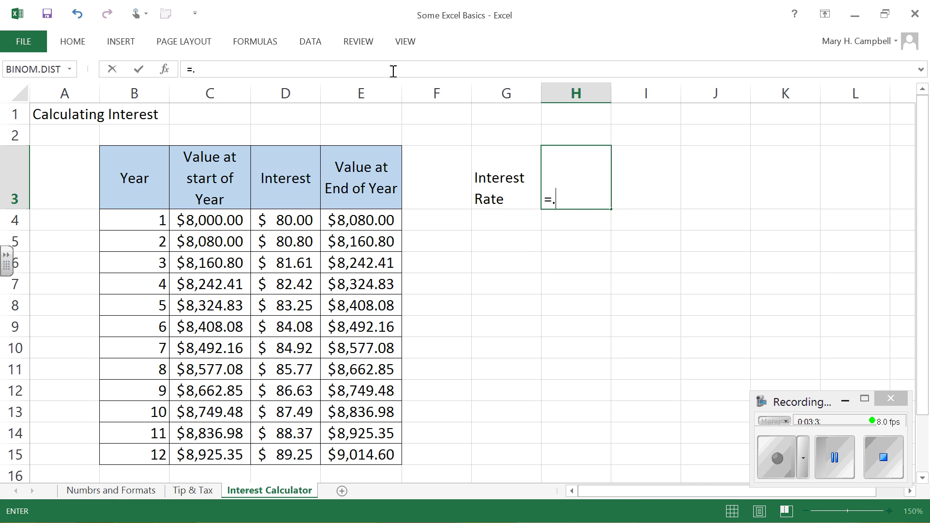
type("01")
key("Return")
key("Up")
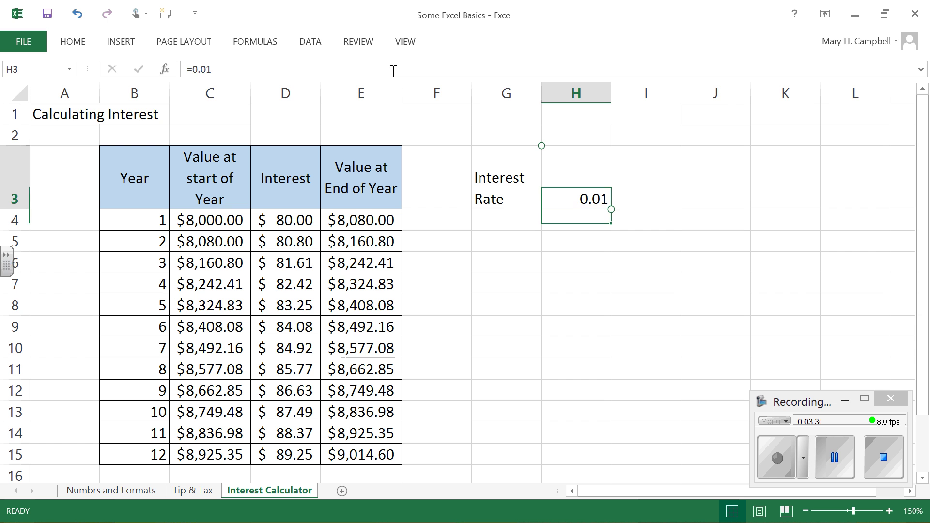
left_click(73, 41)
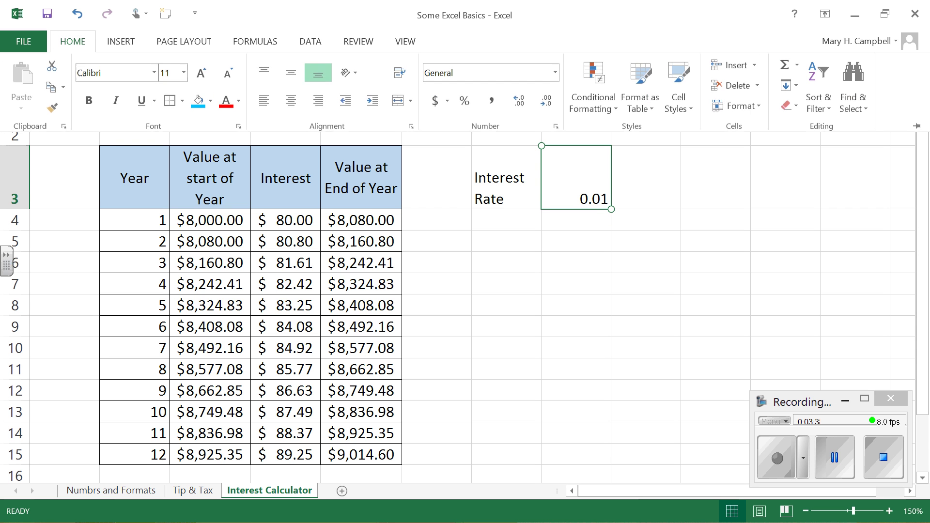
left_click(464, 102)
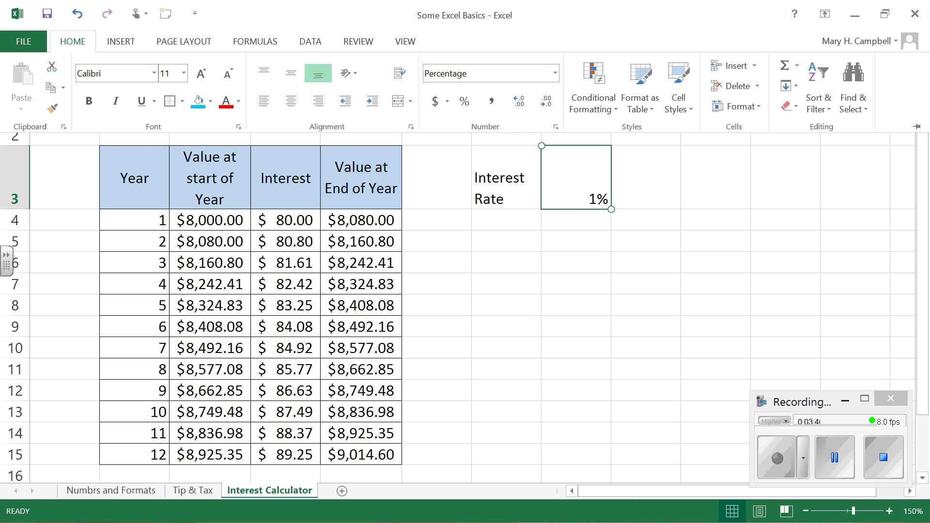
key("Left")
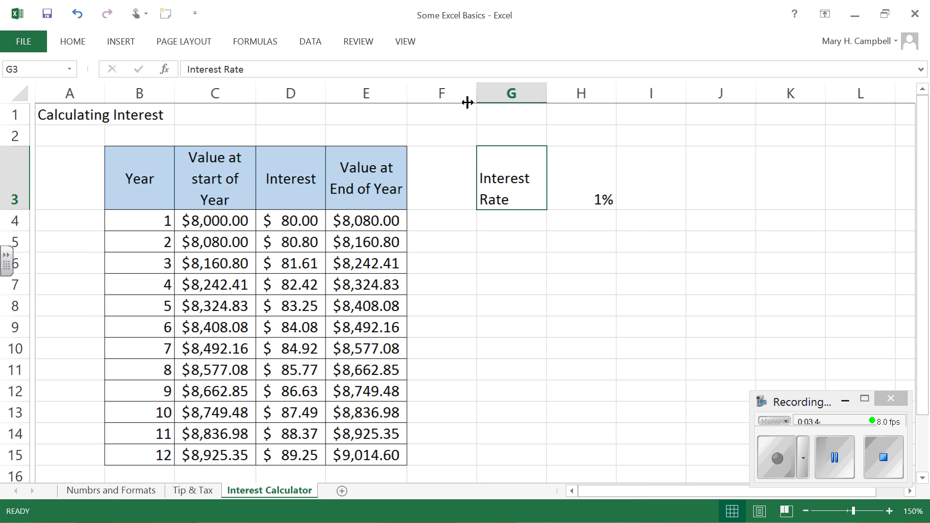
left_click(516, 177)
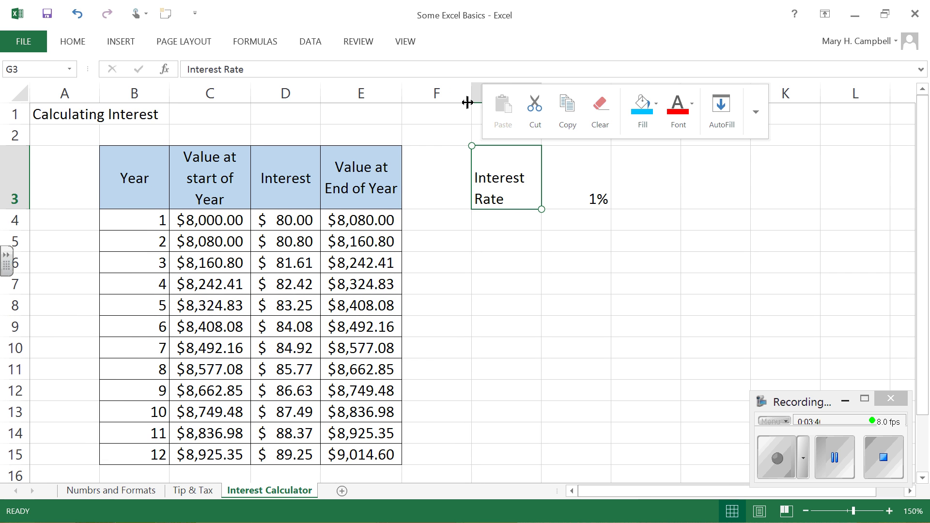
left_click_drag(541, 207, 595, 192)
left_click(77, 42)
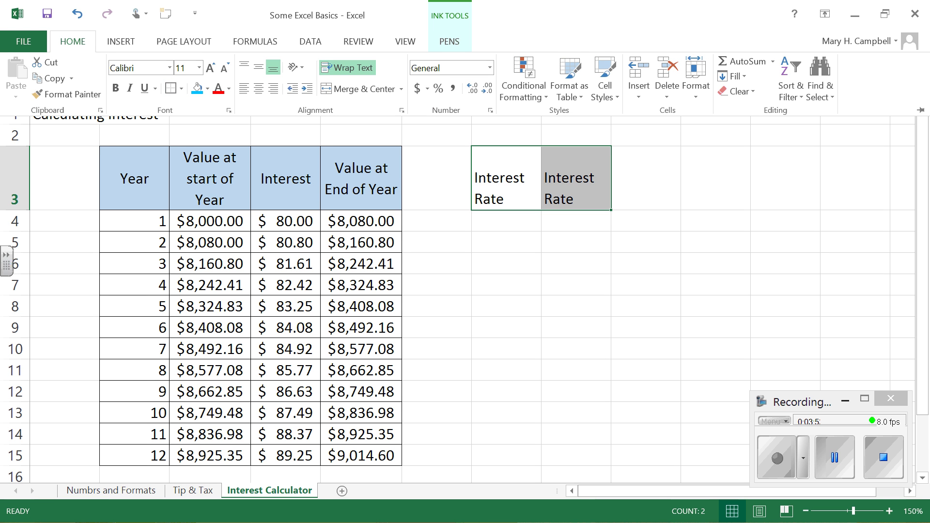
left_click(589, 177)
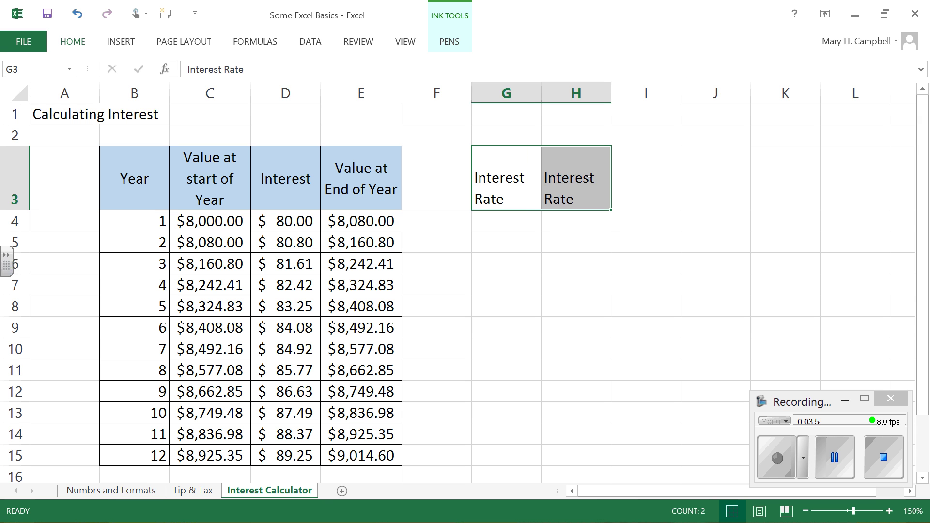
left_click(588, 177)
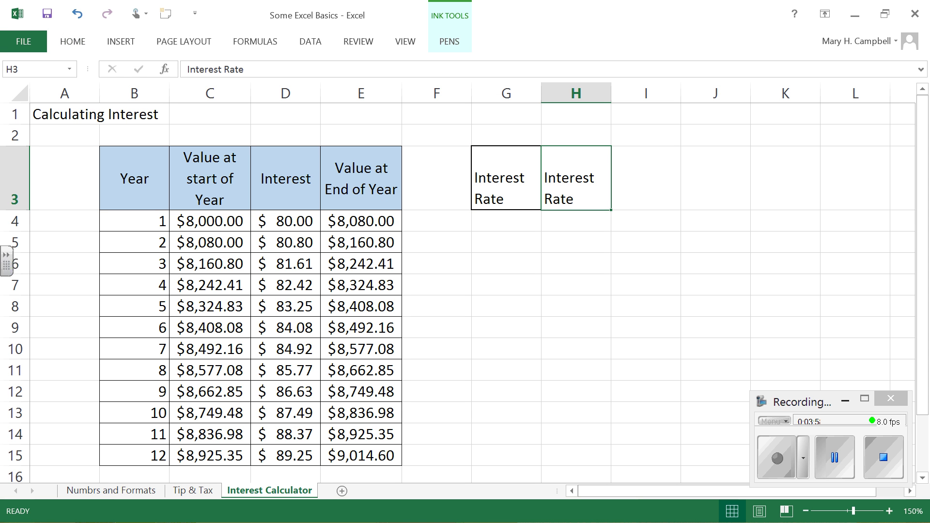
left_click(77, 14)
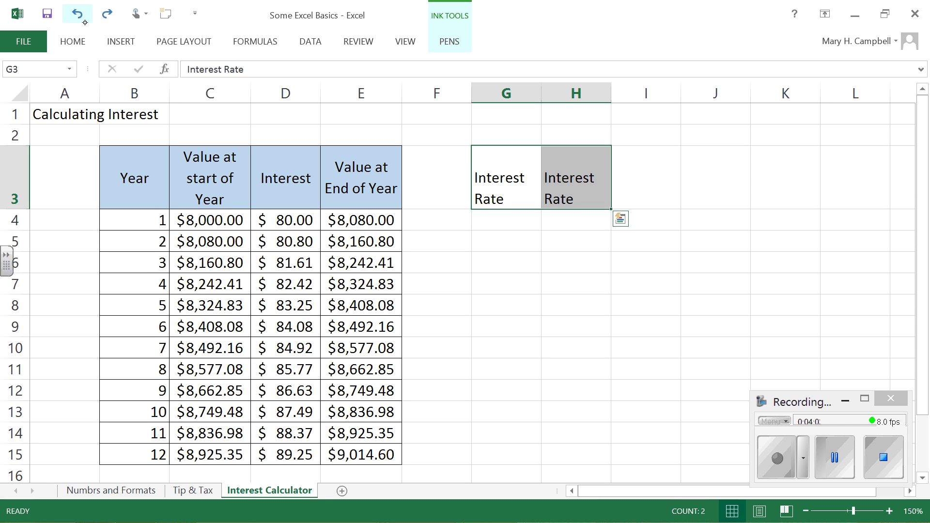
left_click(77, 14)
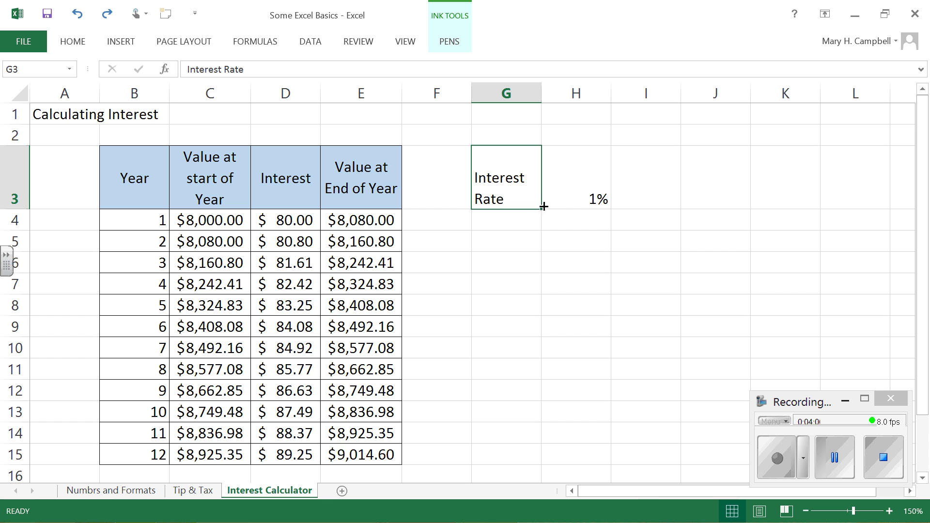
left_click_drag(541, 207, 600, 208)
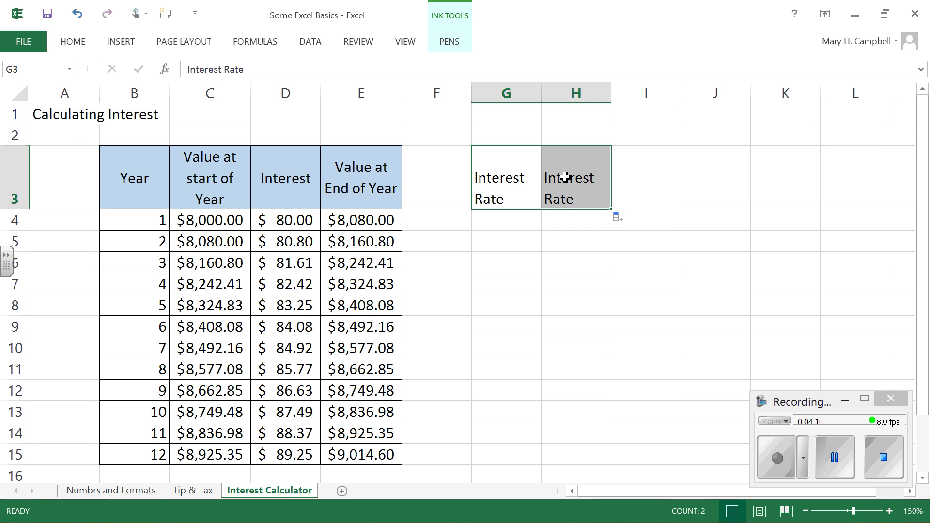
left_click(510, 176)
left_click(78, 13)
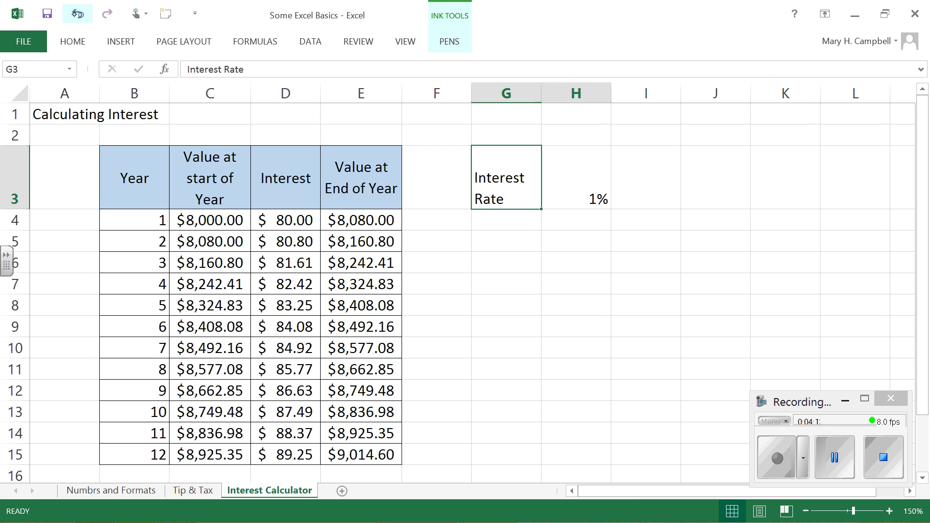
Apply all borders to the interest rate label and value cells G3:H3
left_click(500, 259)
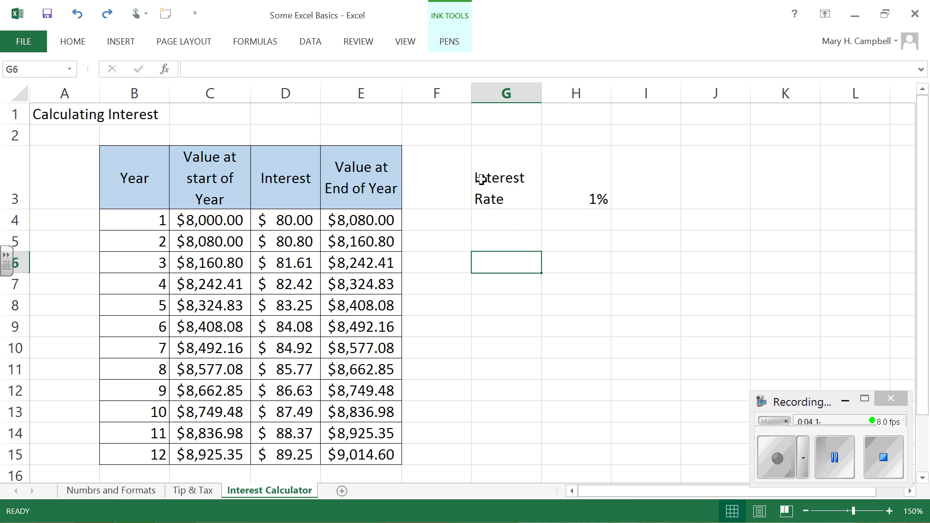
mouse_move(480, 179)
left_mouse_down()
mouse_move(579, 172)
mouse_move(549, 165)
left_mouse_up()
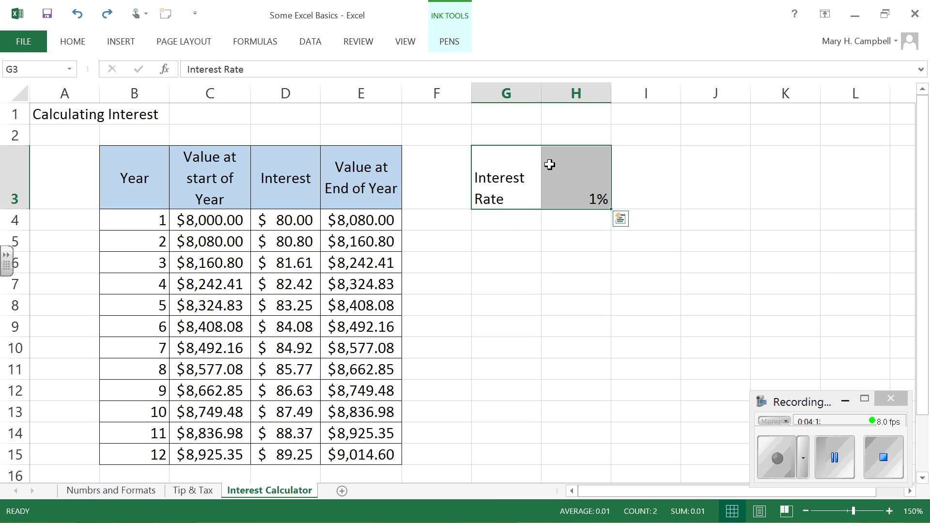
left_click(78, 41)
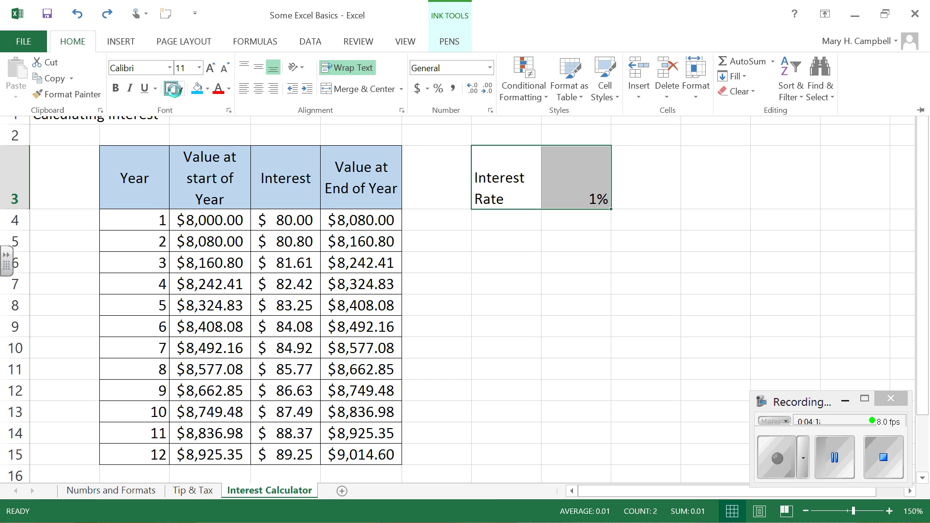
left_click(172, 89)
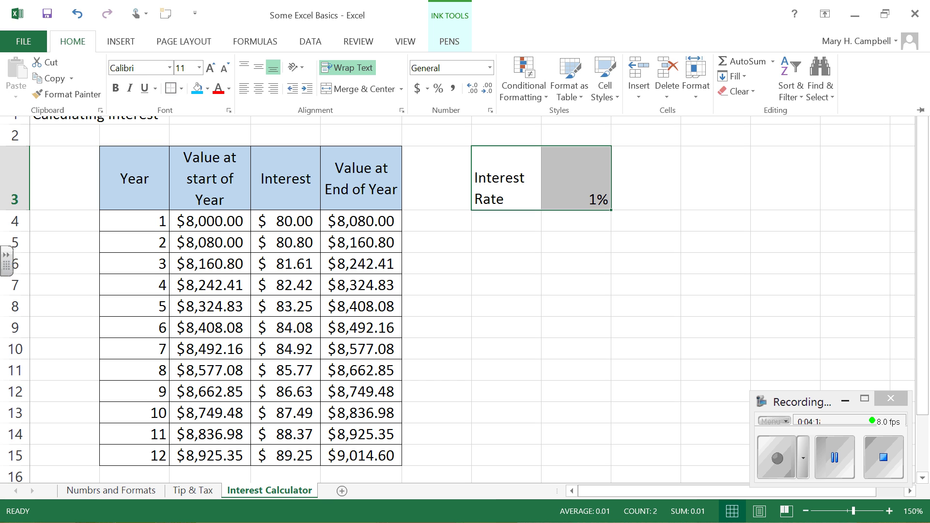
left_click(531, 286)
left_click(531, 286)
Fill the rate cell H3 with light lavender and centre its value horizontally and vertically
left_click(583, 179)
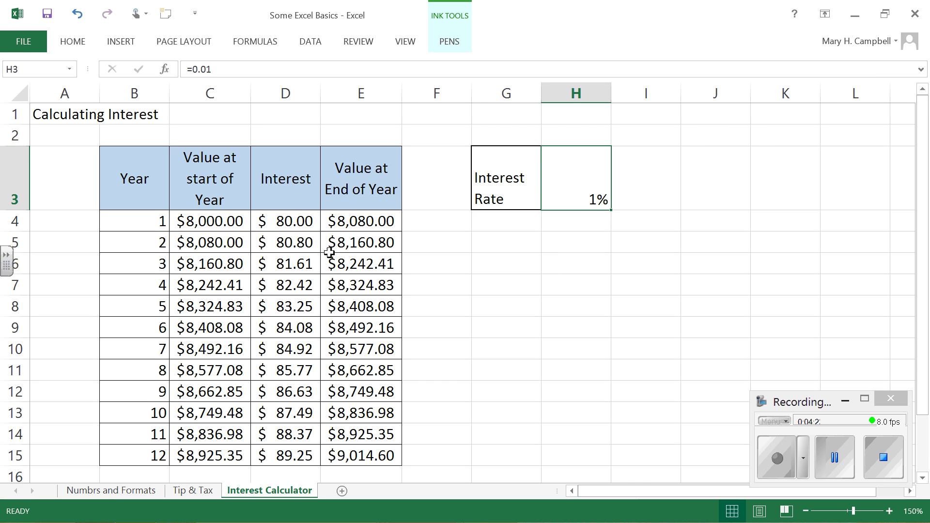
left_click(80, 45)
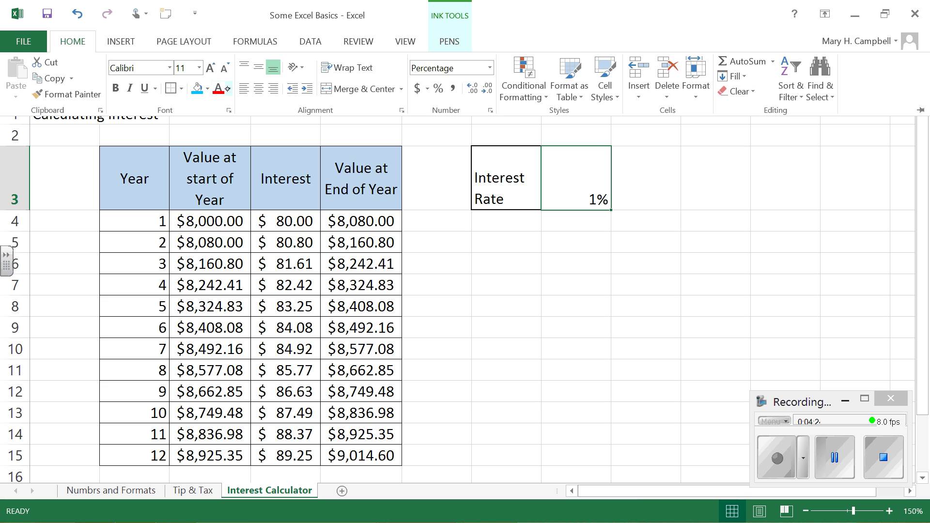
left_click(208, 89)
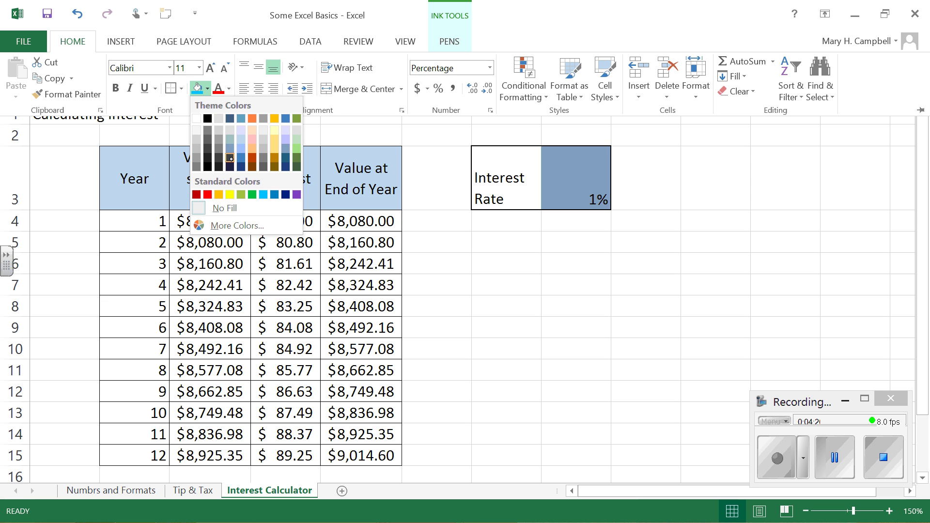
left_click(237, 130)
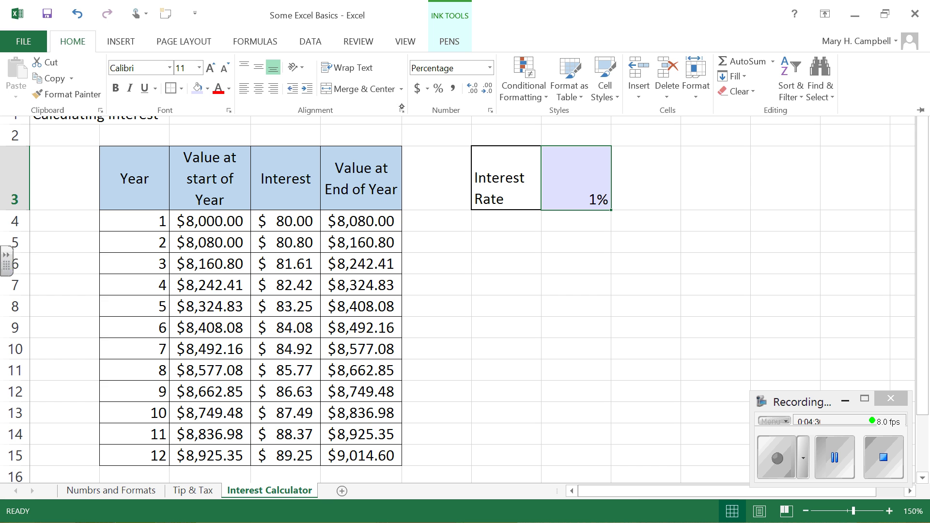
left_click(258, 89)
left_click(260, 68)
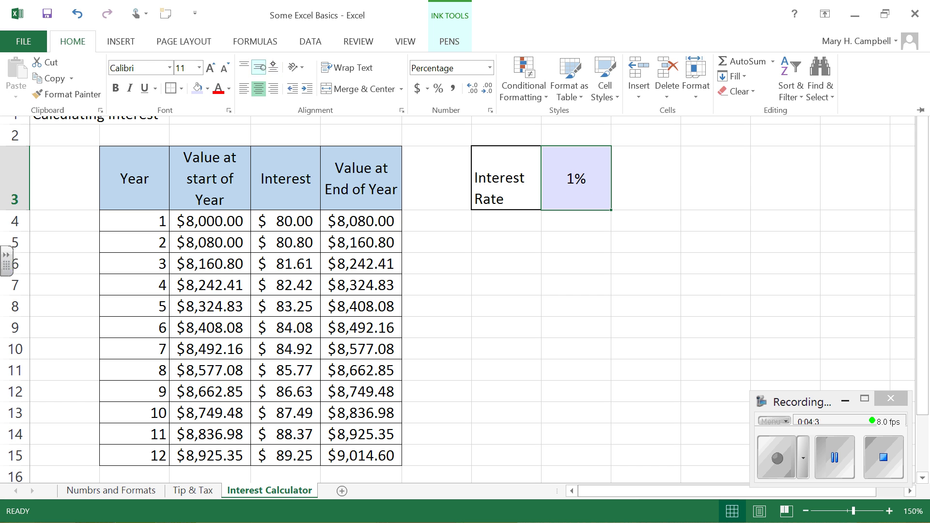
Centre the Interest Rate label in G3 horizontally and vertically
left_click(544, 185)
left_click(508, 179)
left_click(78, 41)
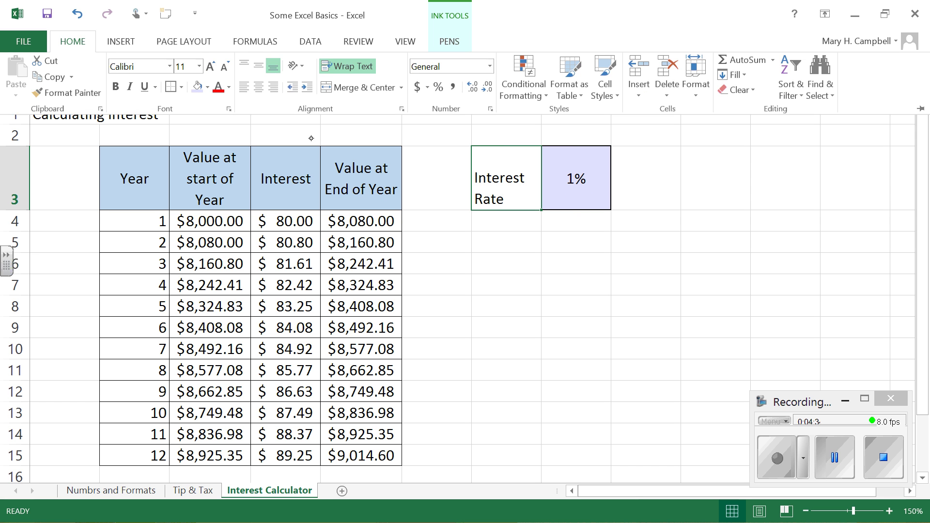
left_click(259, 89)
left_click(259, 67)
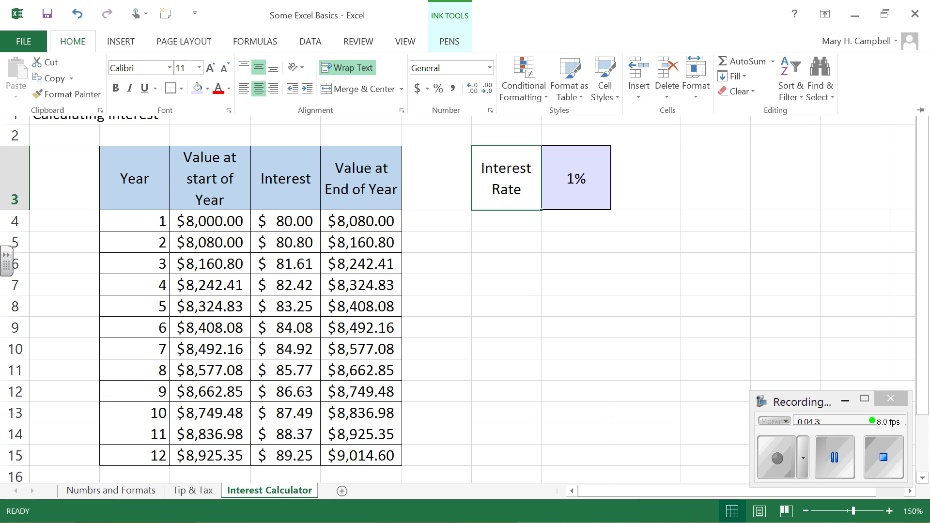
left_click(521, 284)
left_click(527, 286)
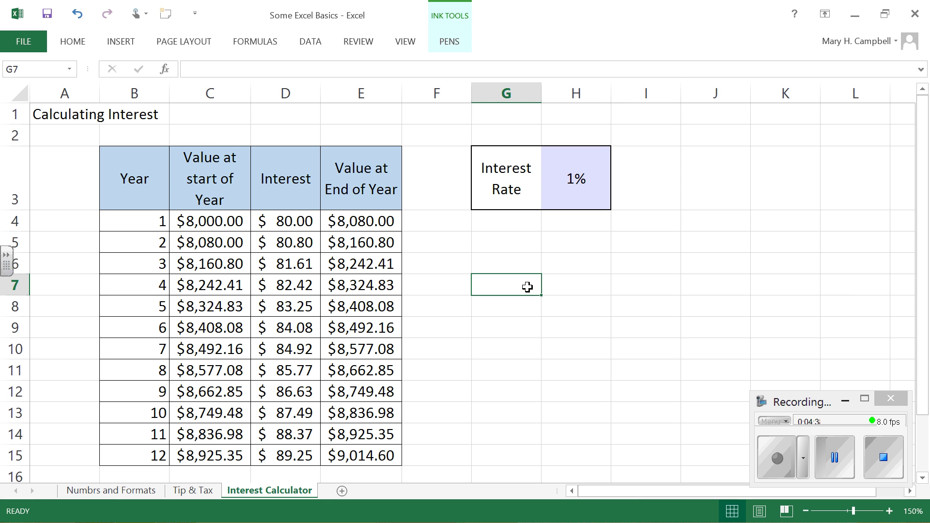
Change the first-year interest formula in D4 to =C4*$H$3 and fill it down through D15
left_click(291, 221)
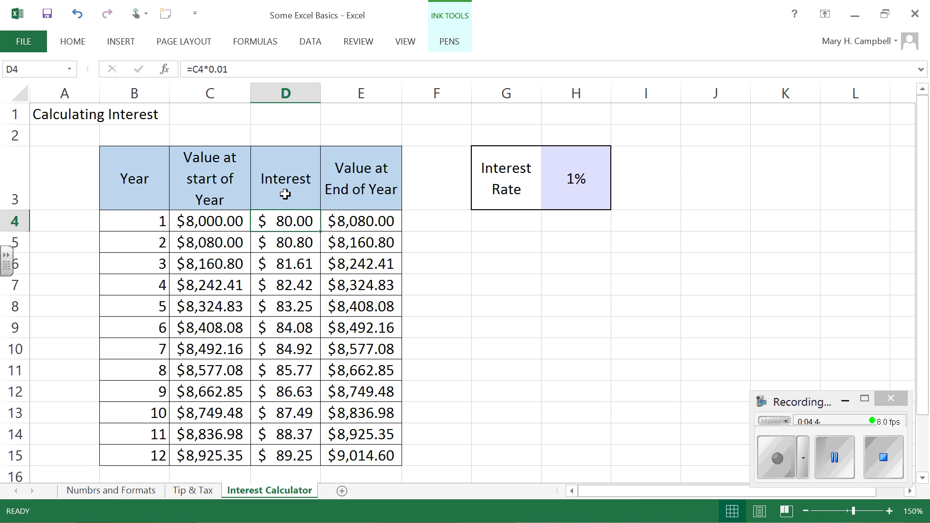
left_click(242, 69)
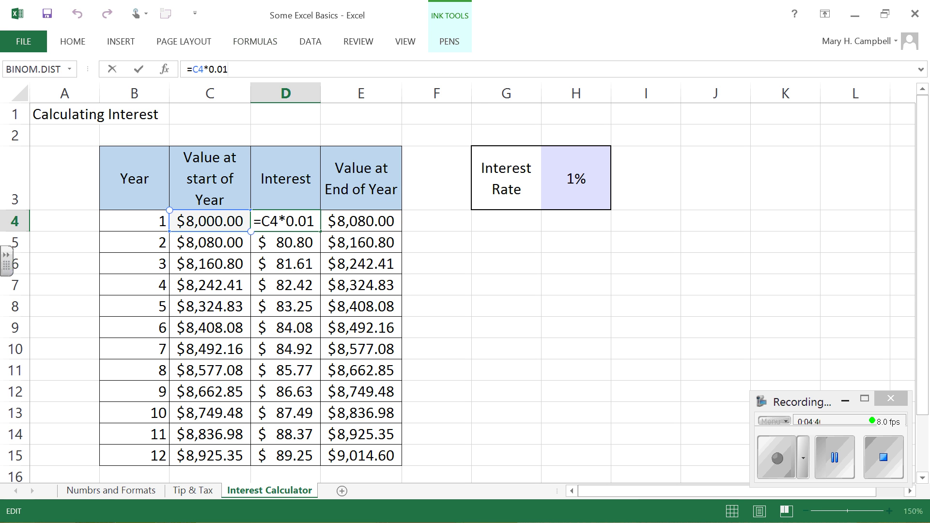
key("BackSpace")
key("BackSpace")
key("BackSpace")
key("BackSpace")
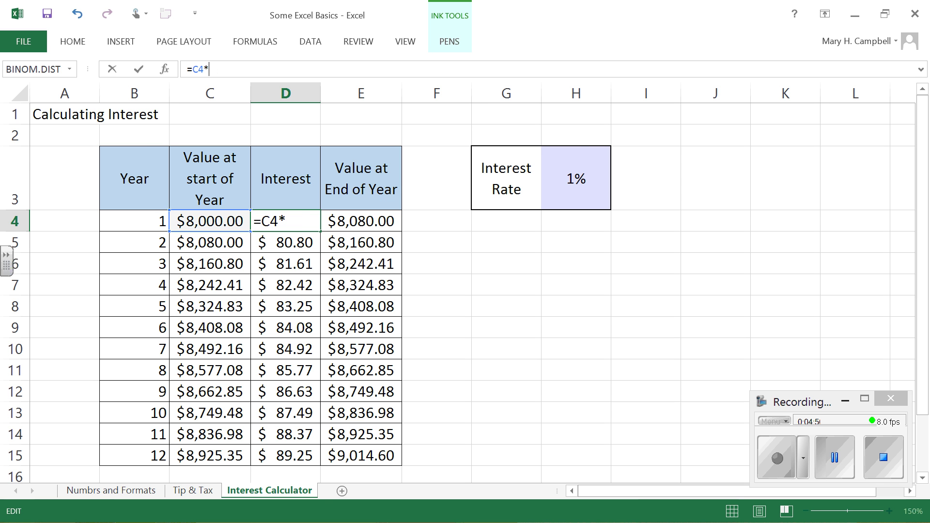
left_click(576, 178)
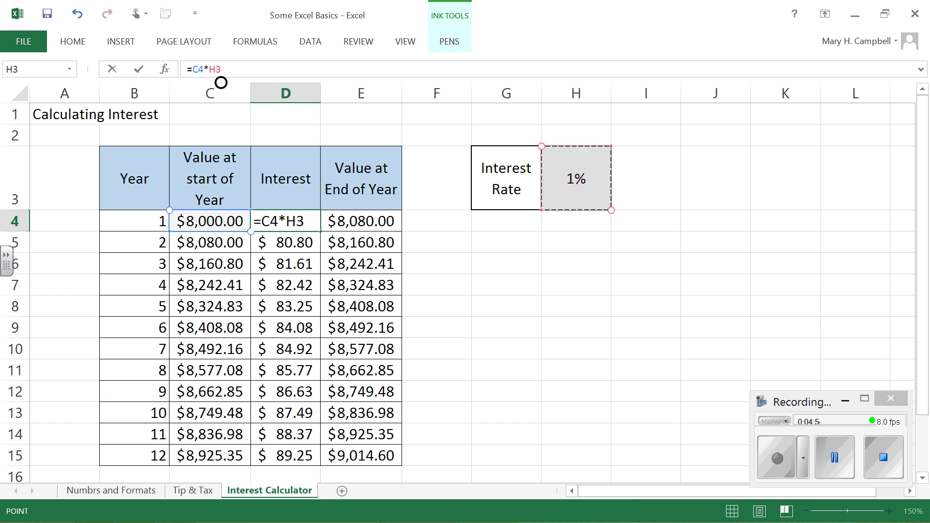
key("F4")
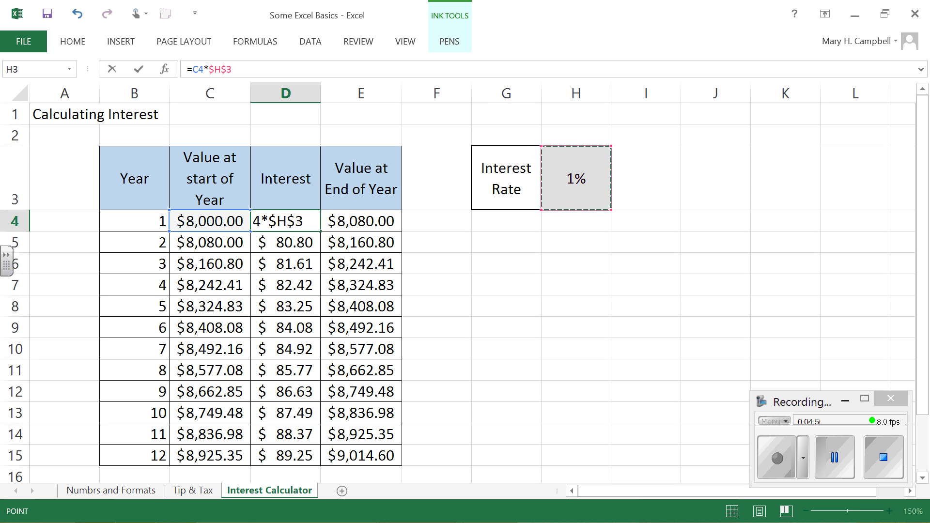
key("Return")
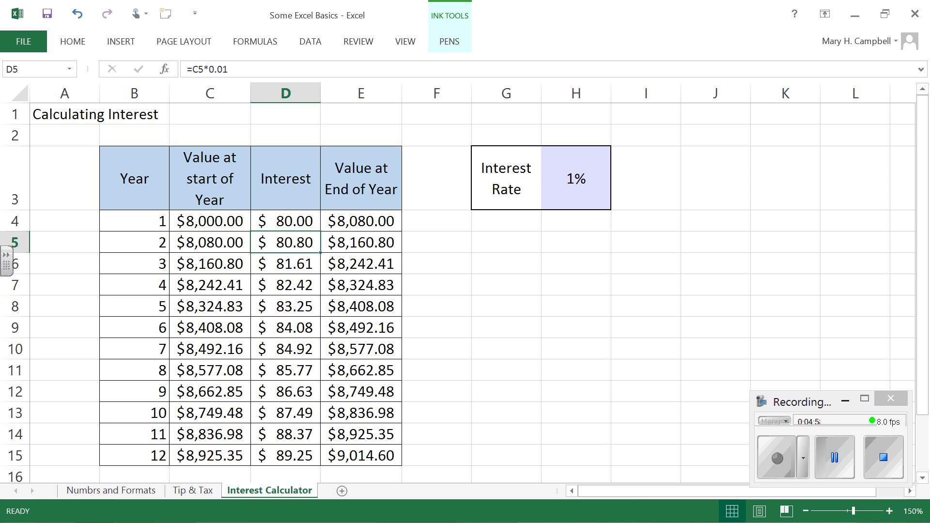
left_click(309, 218)
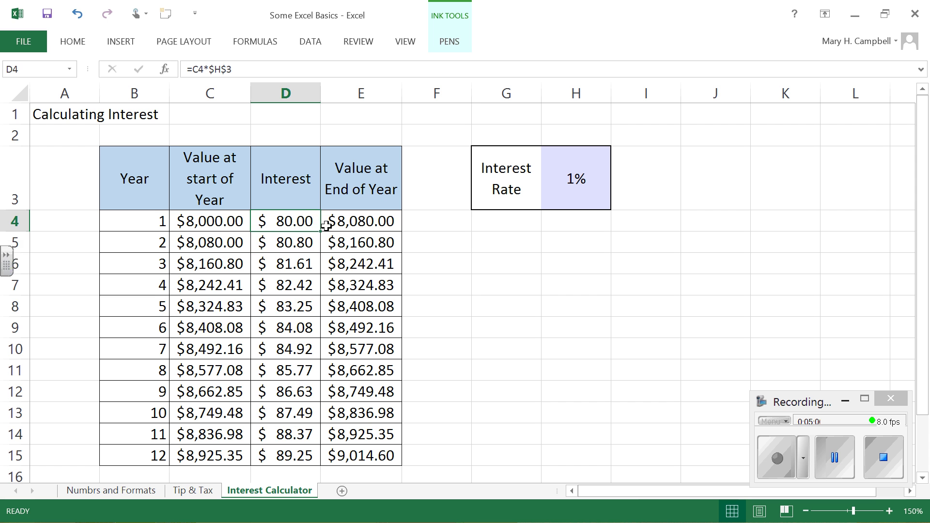
double_click(320, 232)
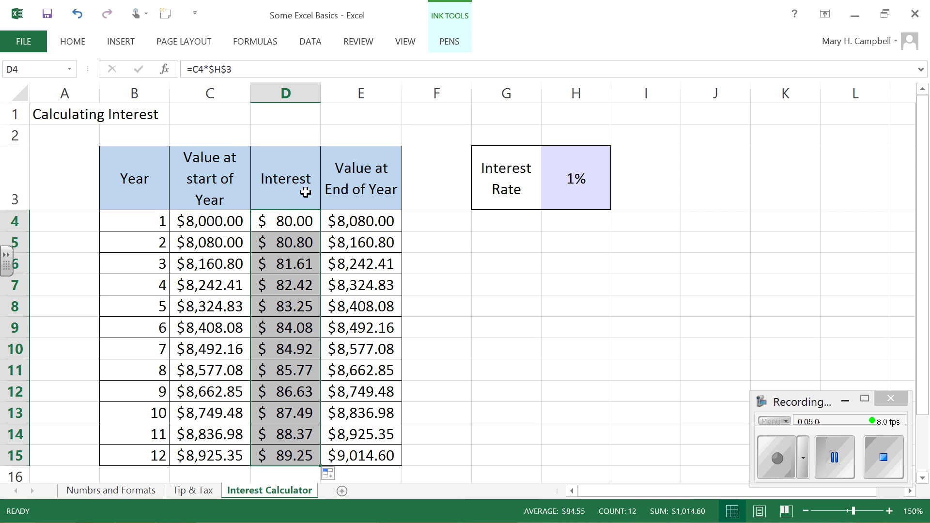
Set the interest rate in H3 to .02 and widen column E to fit the larger year-end values
left_click(576, 178)
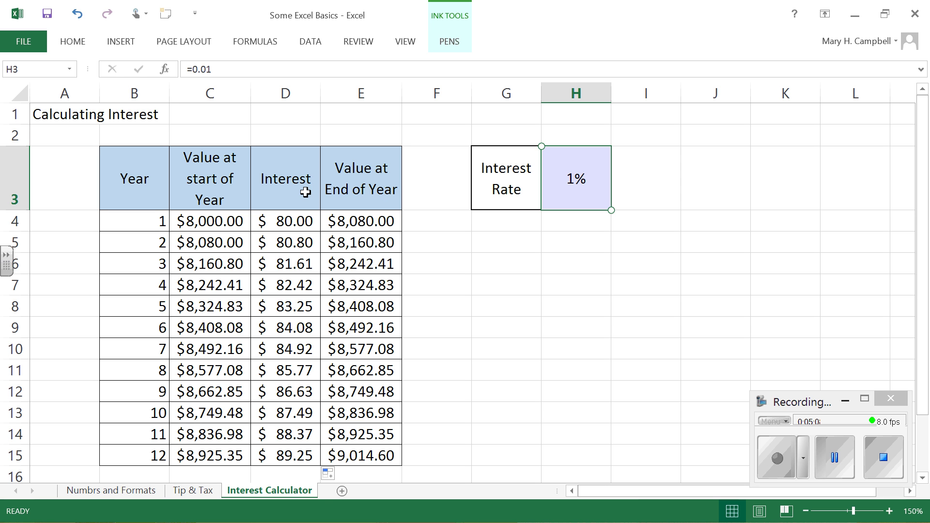
type(".")
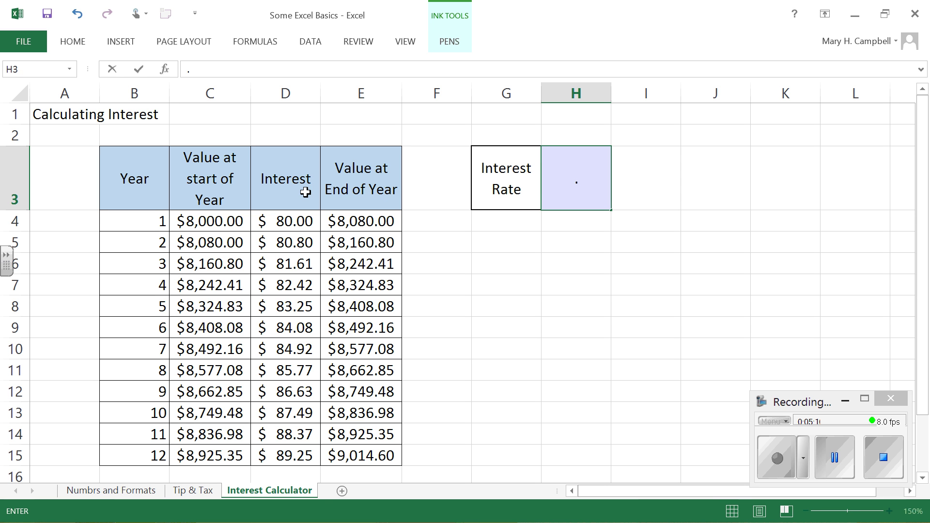
type("02")
key("Return")
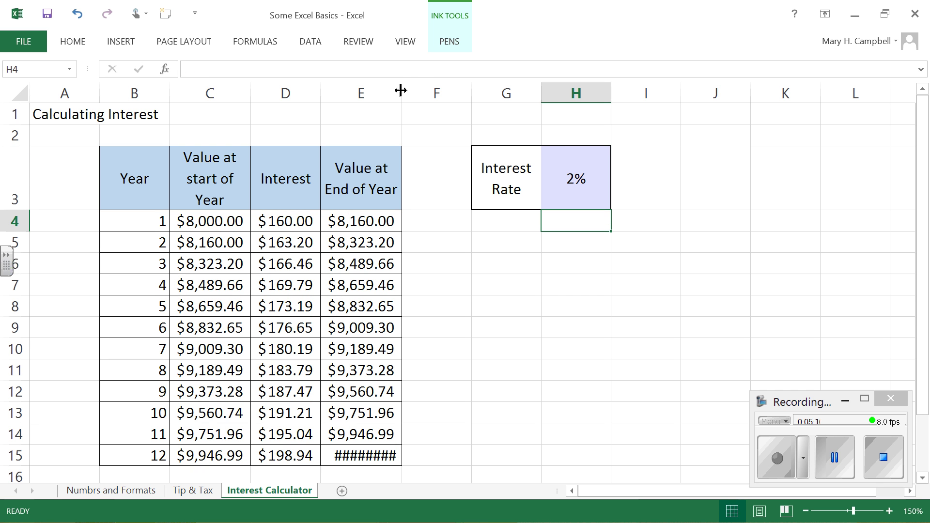
left_click_drag(402, 93, 416, 92)
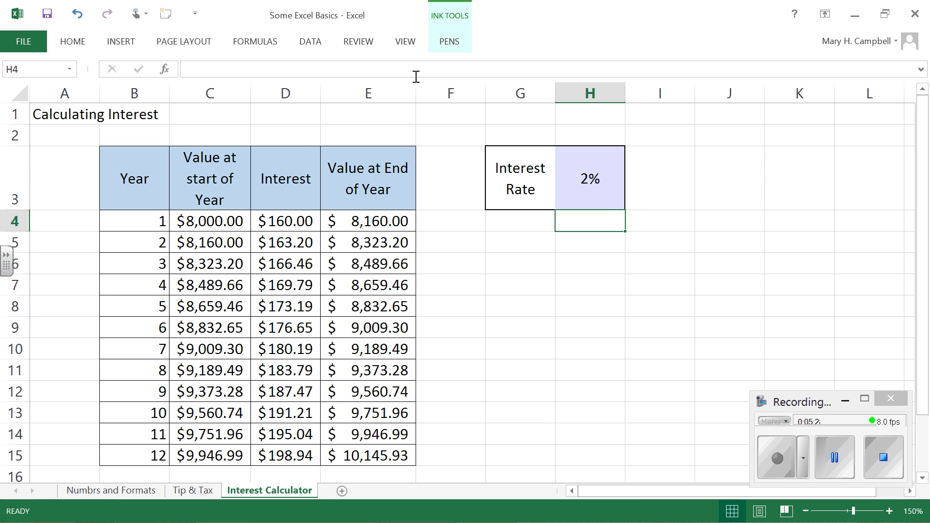
Set the interest rate in H3 to .005
key("Up")
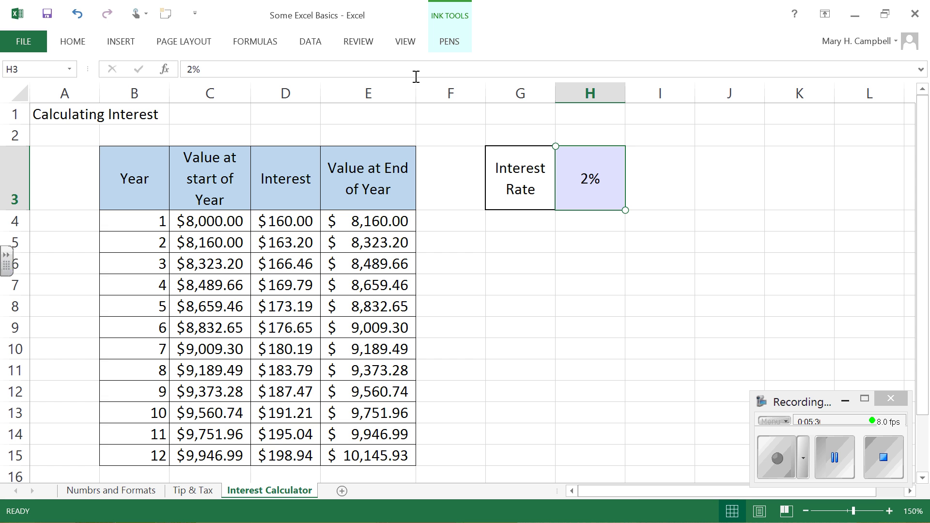
type(".")
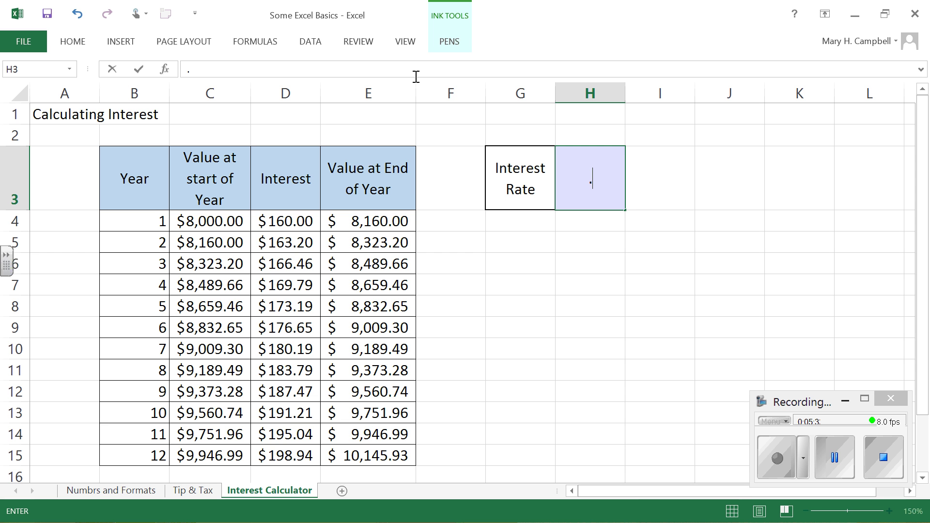
type("005")
key("Return")
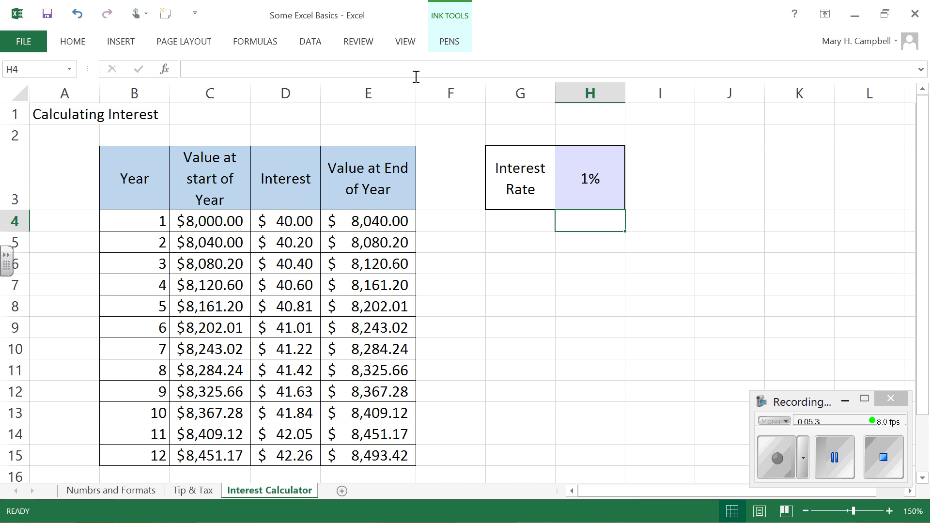
Show the interest rate in H3 with two decimal places
left_click(590, 177)
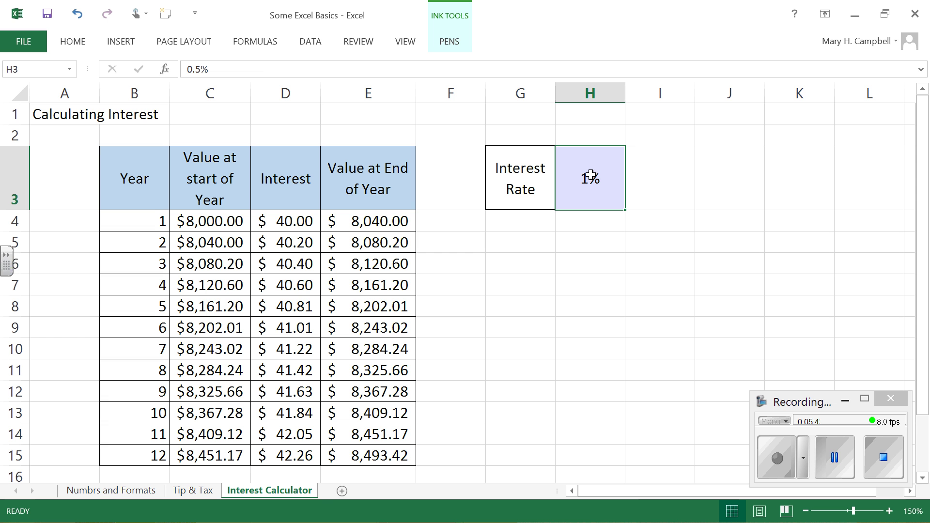
left_click(75, 43)
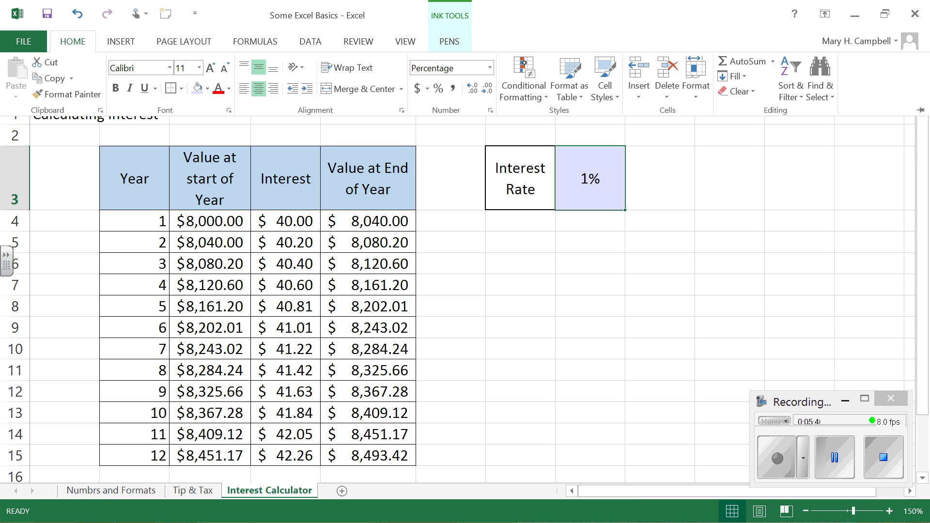
left_click(475, 90)
left_click(475, 90)
left_click(574, 298)
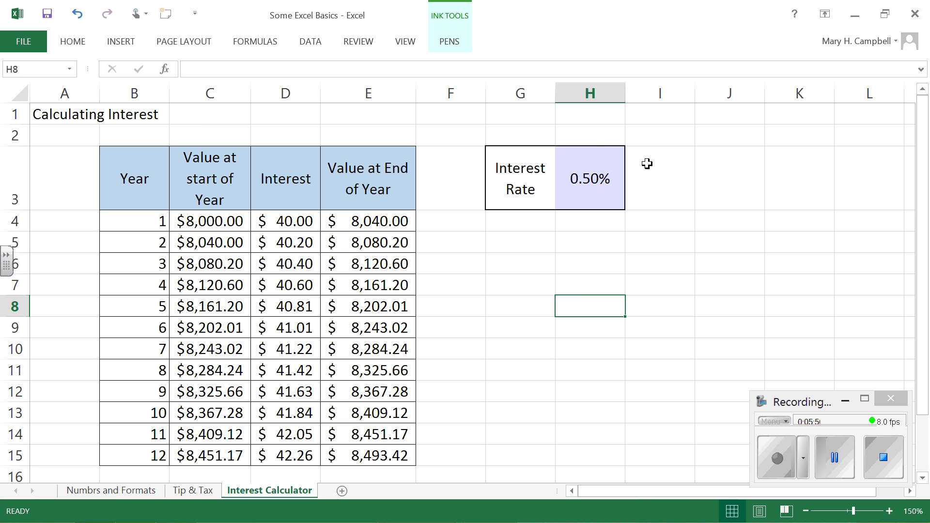
Enter the label "Starting value" in G2 above the Interest Rate label and wrap its text
left_click(522, 133)
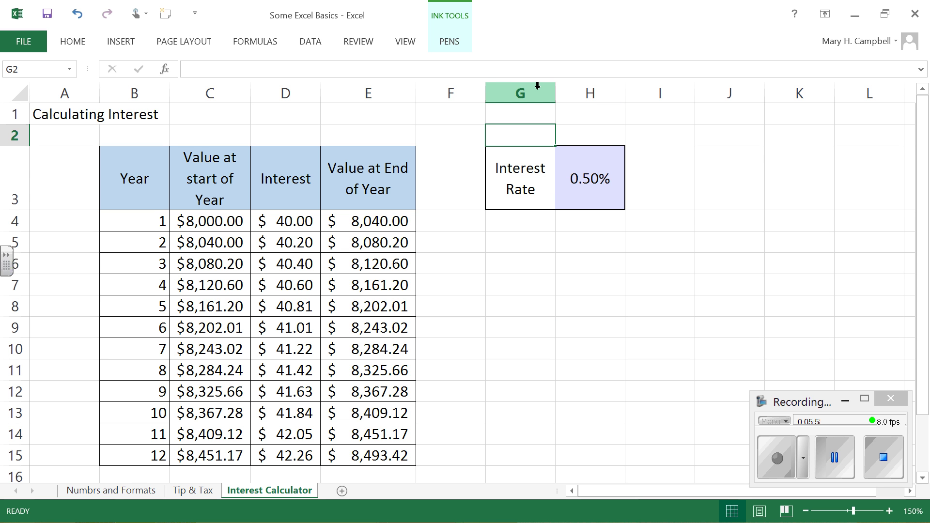
type("Star")
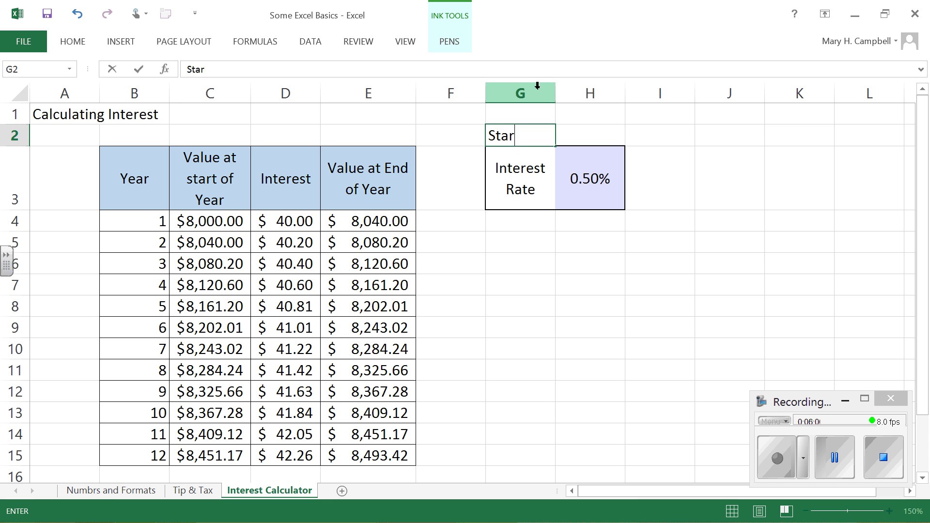
type("ting value")
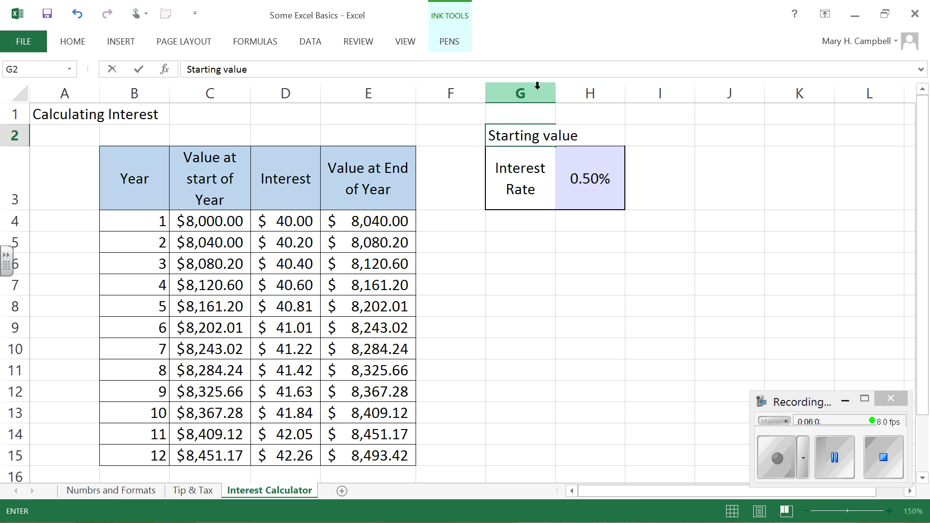
key("Return")
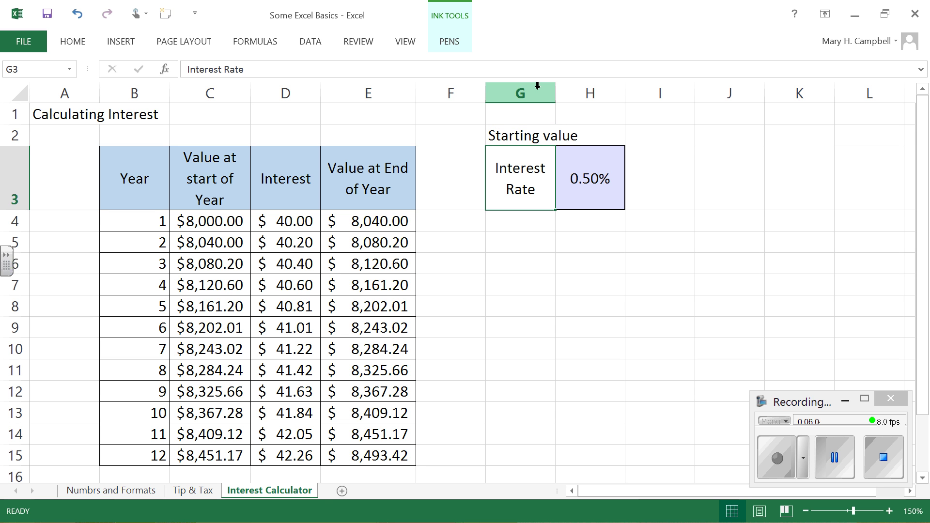
key("Up")
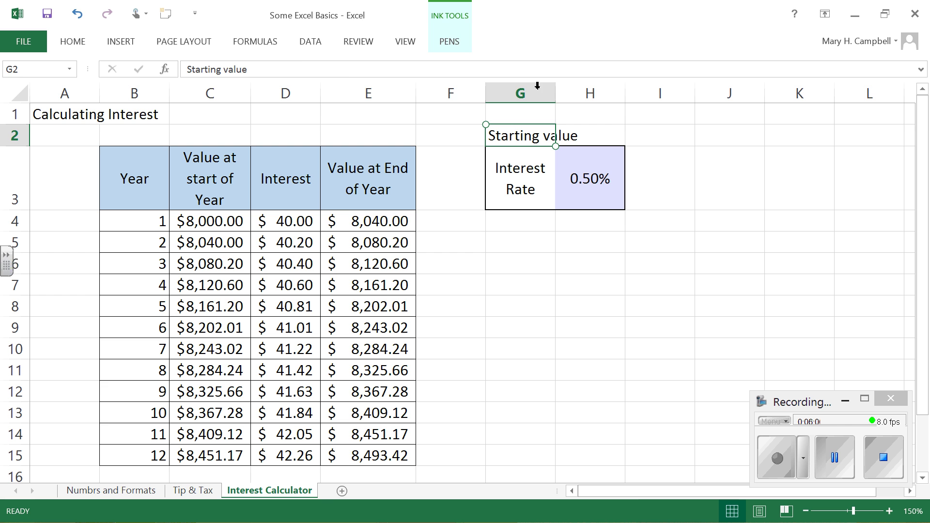
left_click(72, 41)
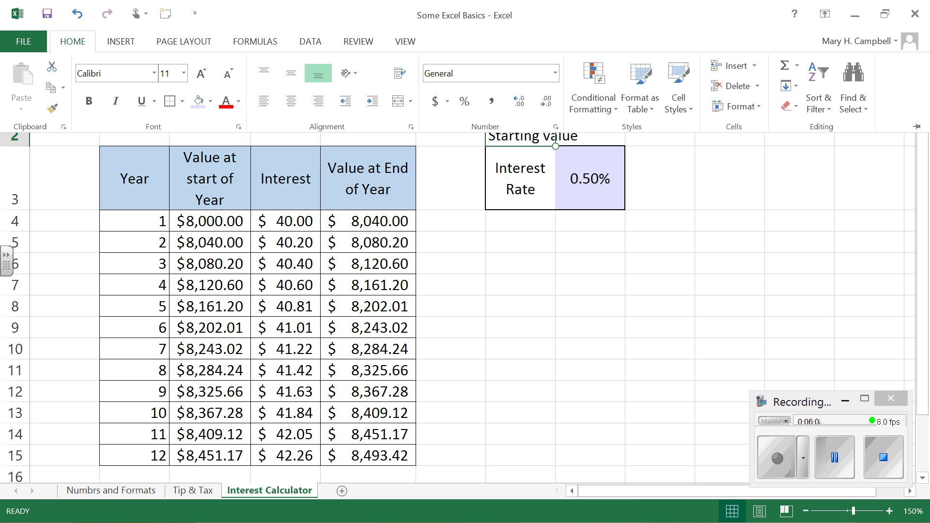
key("alt+h")
key("w")
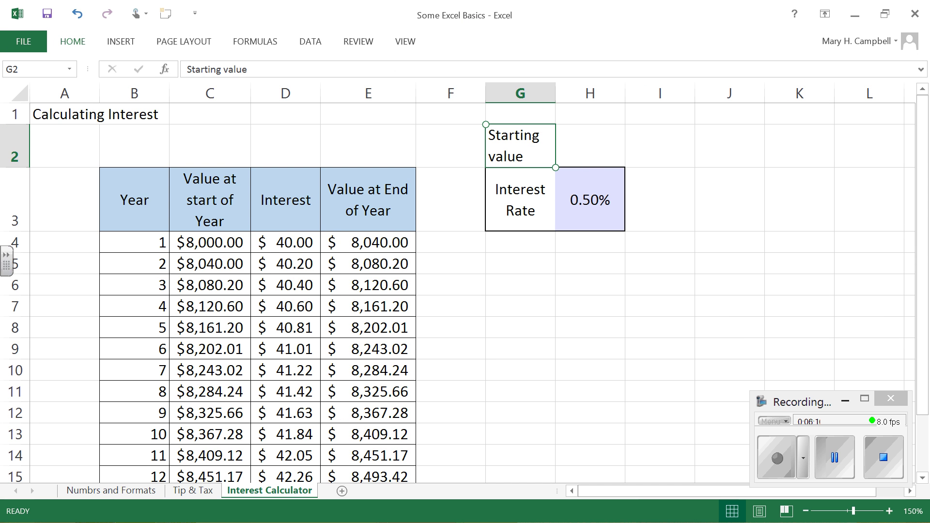
Enter 8000 as the starting value in H2
key("Right")
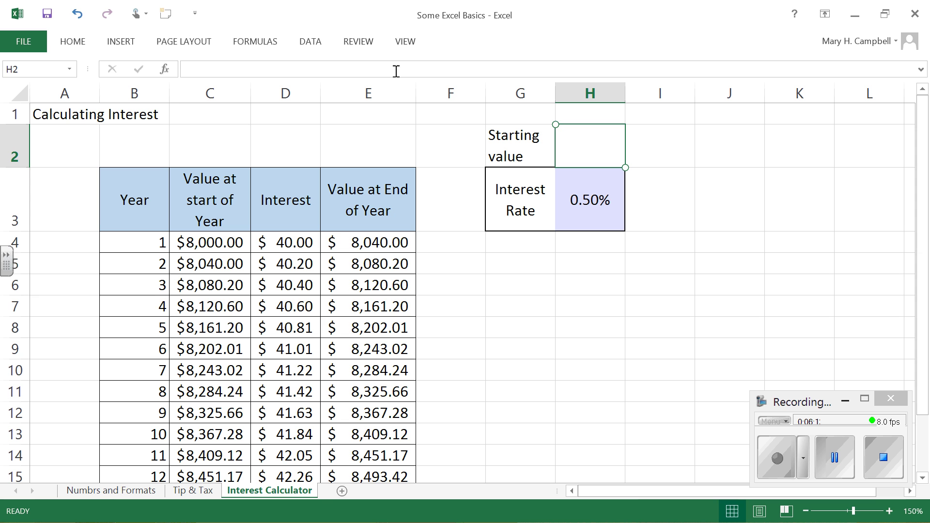
type("8000")
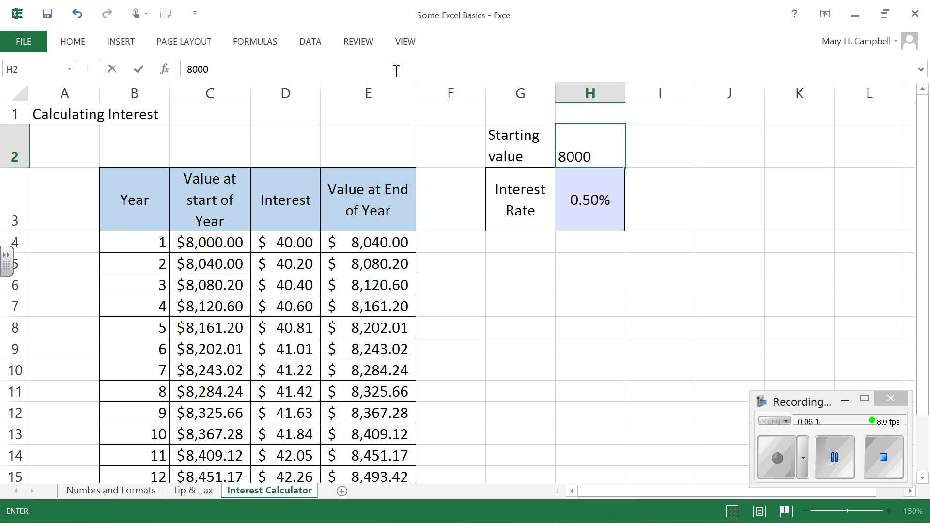
key("Return")
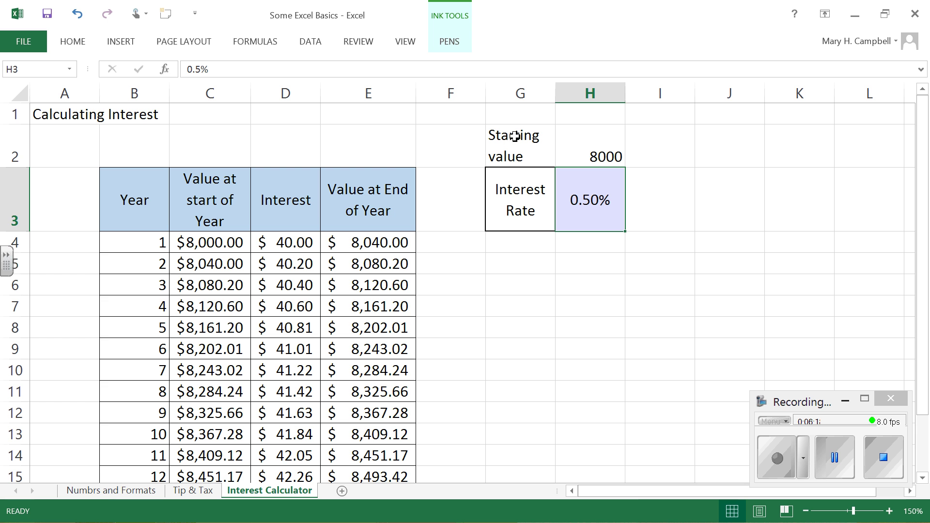
Apply all borders to the starting value cells G2:H2 and format H2 in the Accounting dollar format
mouse_move(501, 143)
left_mouse_down()
mouse_move(573, 141)
mouse_move(565, 125)
left_mouse_up()
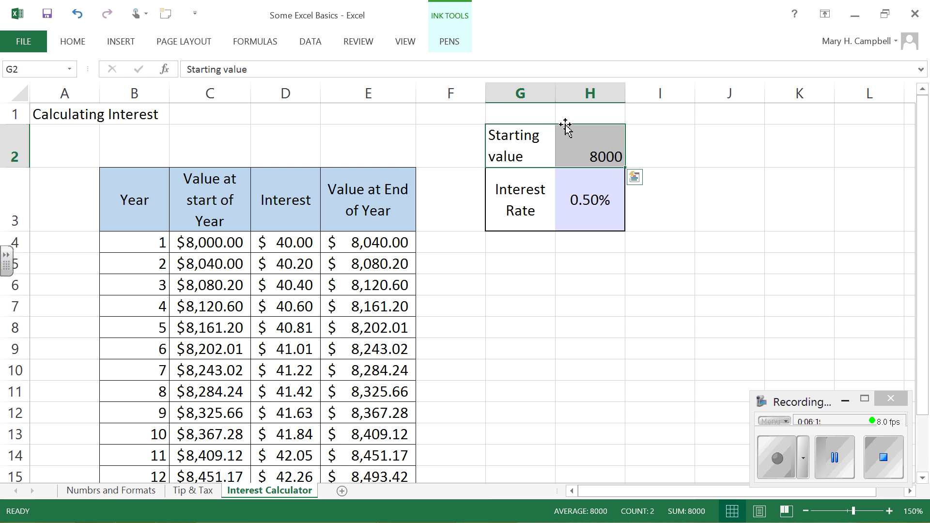
left_click(73, 42)
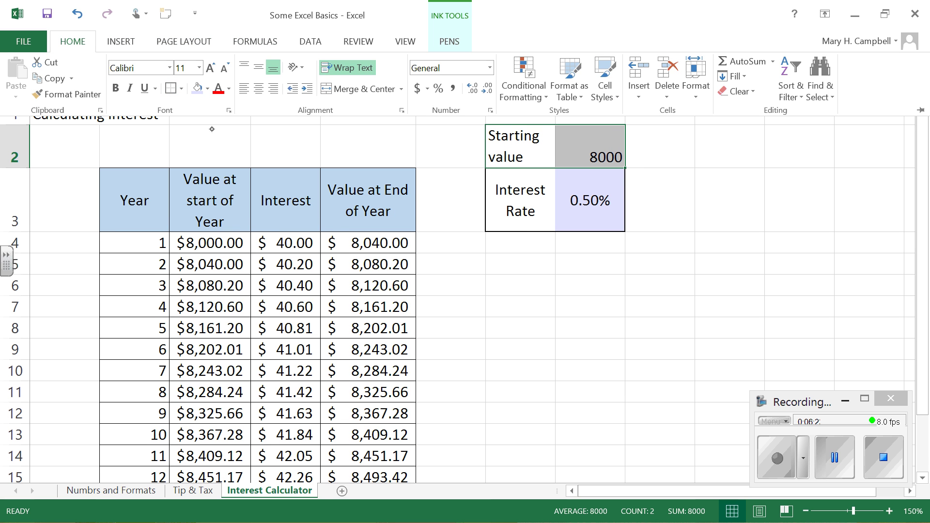
left_click(606, 153)
left_click(606, 153)
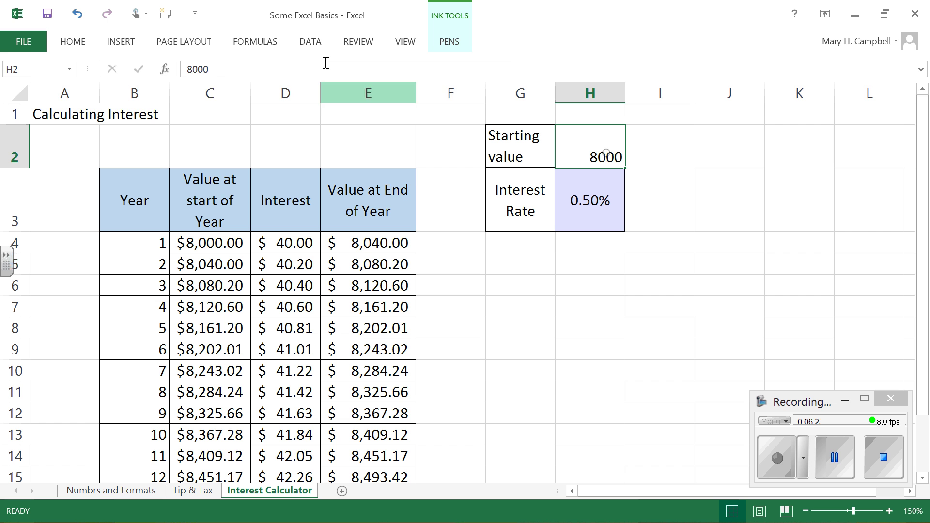
left_click(73, 42)
left_click(417, 89)
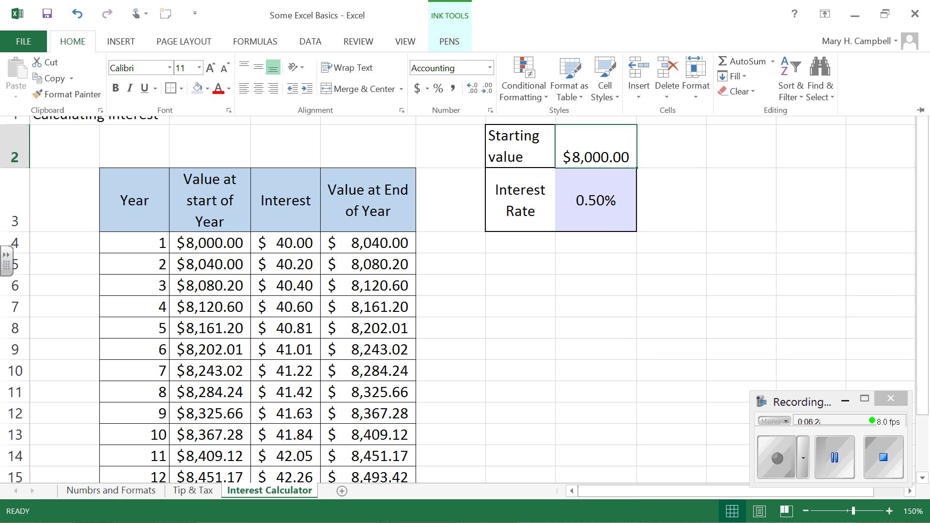
Fill the starting value cell H2 with the same light lavender colour as the interest rate cell
left_click(588, 149)
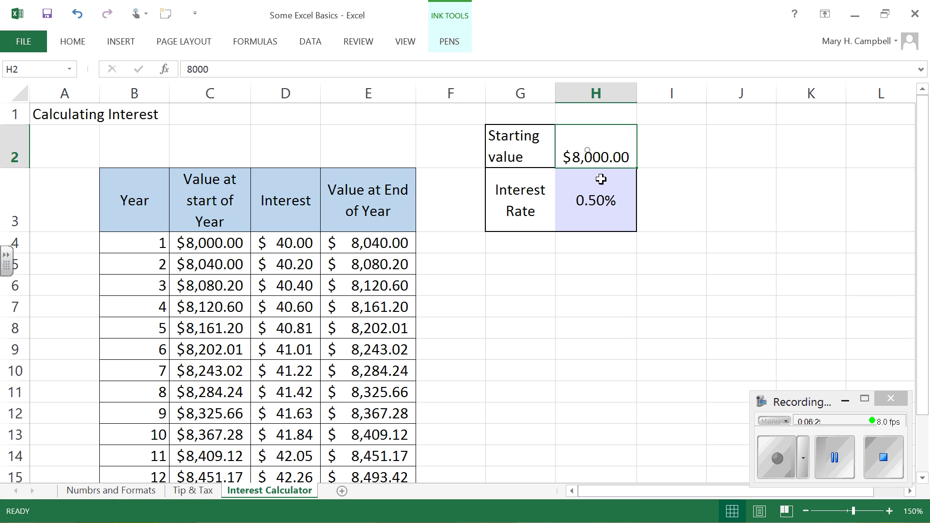
left_click(78, 42)
left_click(197, 88)
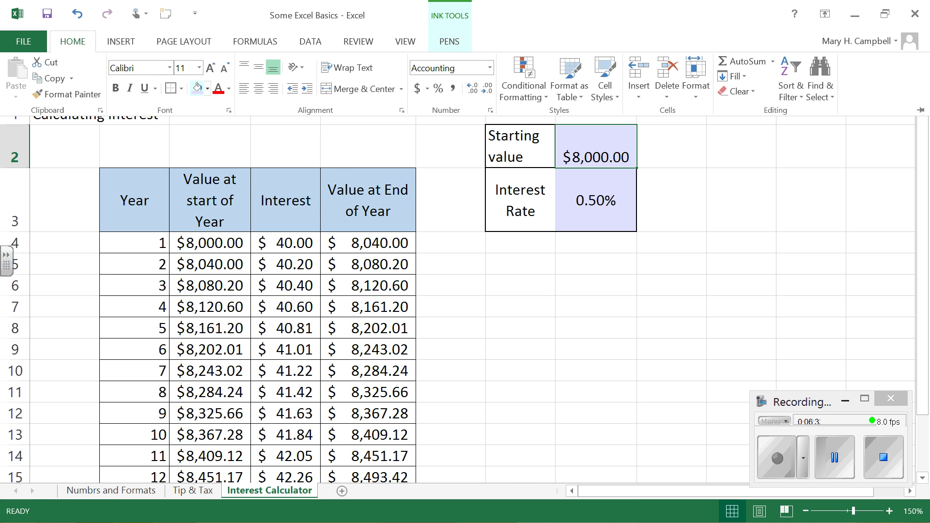
left_click(536, 285)
left_click(539, 298)
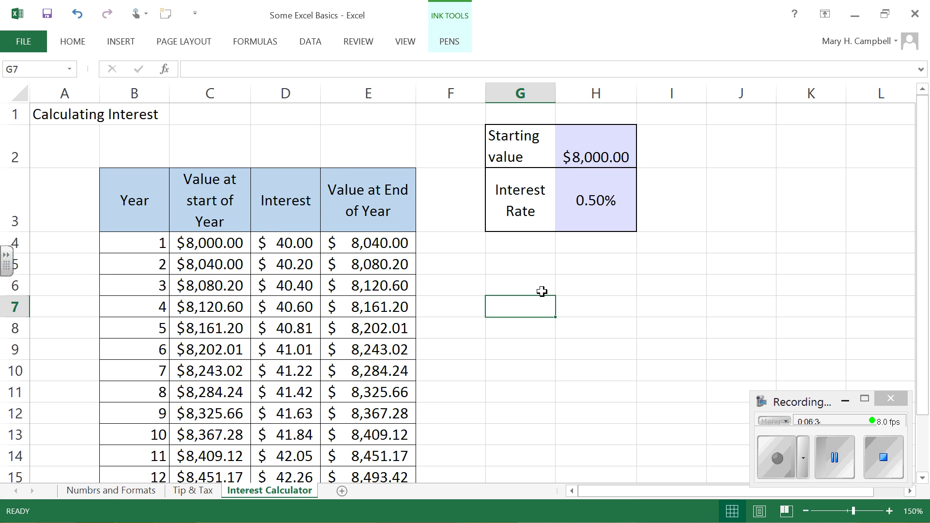
Replace the year 1 start value in C4 with the formula =H2 to link it to the starting value cell
left_click(235, 242)
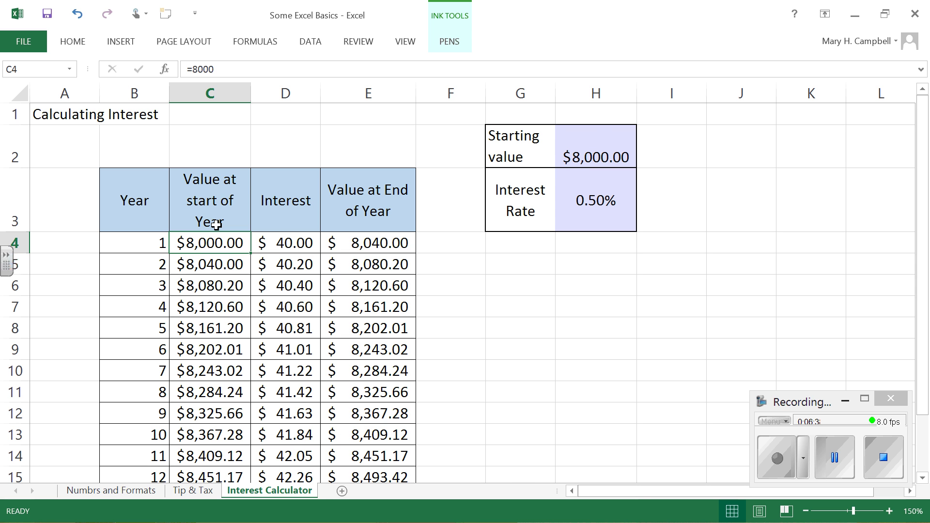
type("=")
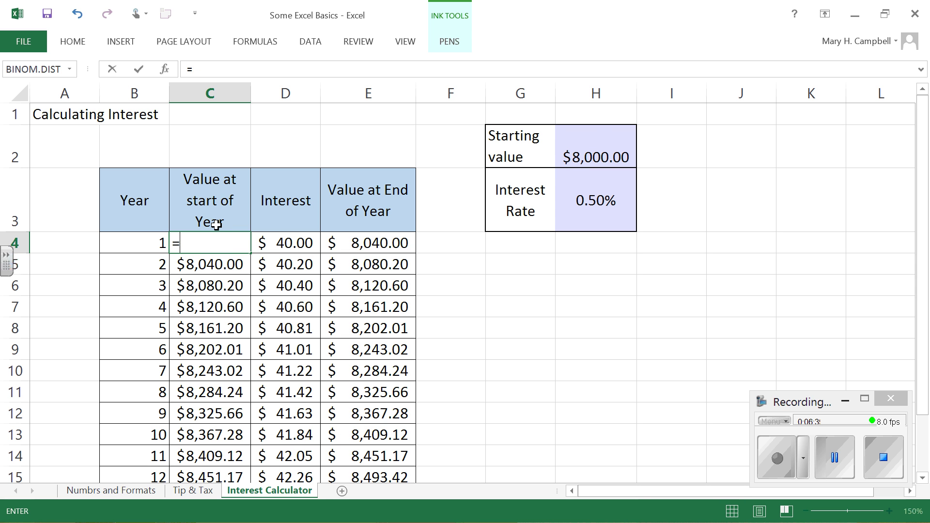
left_click(603, 144)
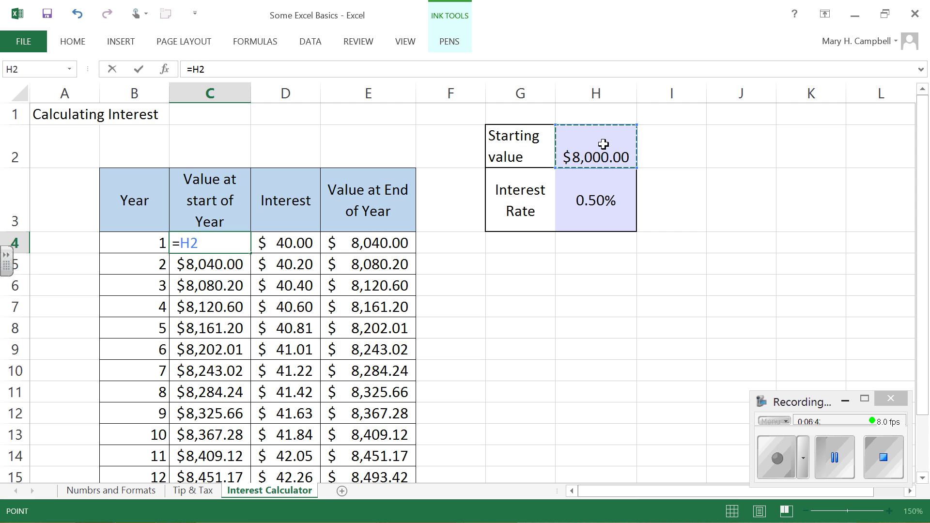
key("Return")
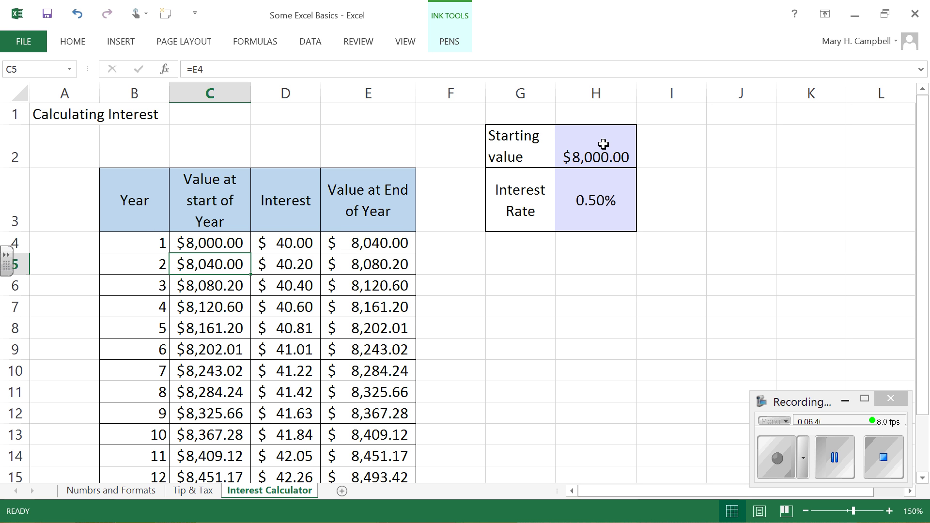
Set the starting value in H2 to 100000 to test the linked table
left_click(603, 144)
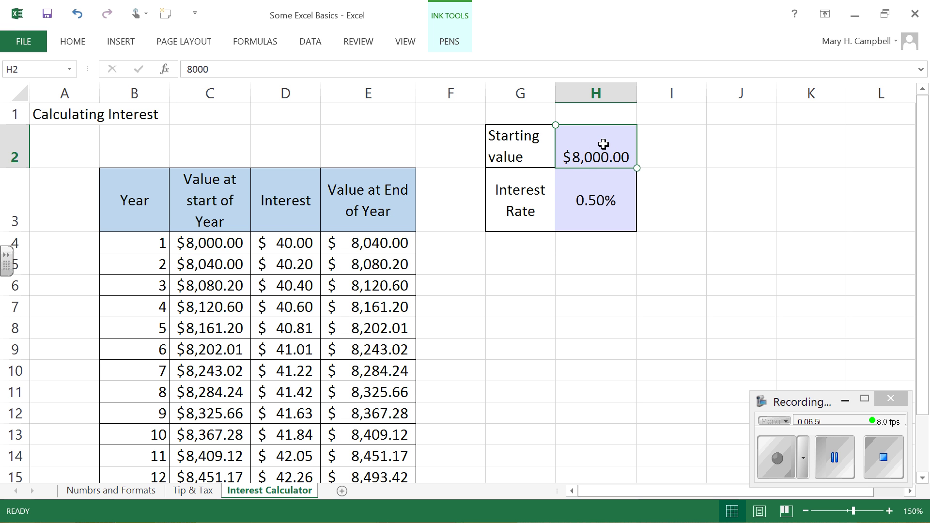
type("10000")
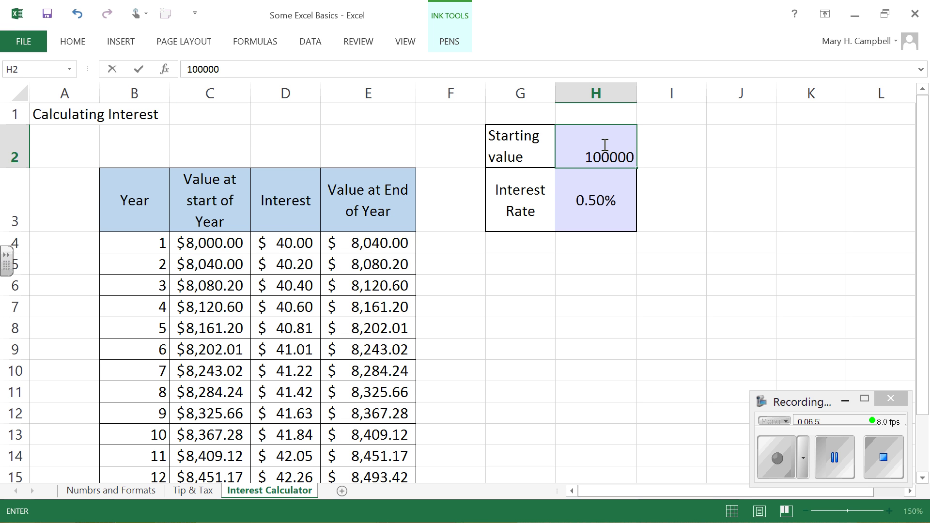
key("Return")
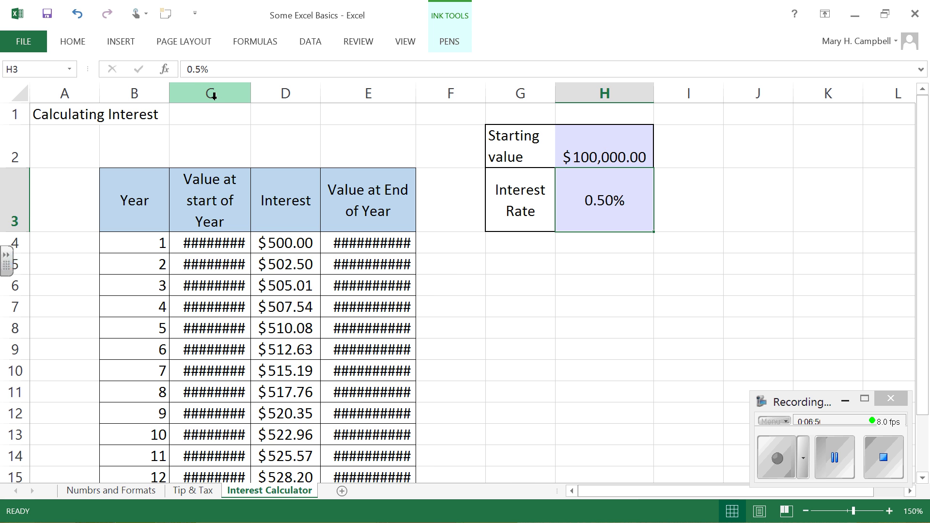
Widen columns C, D and E equally so that six-figure dollar amounts fit in the table
left_click_drag(207, 89, 434, 93)
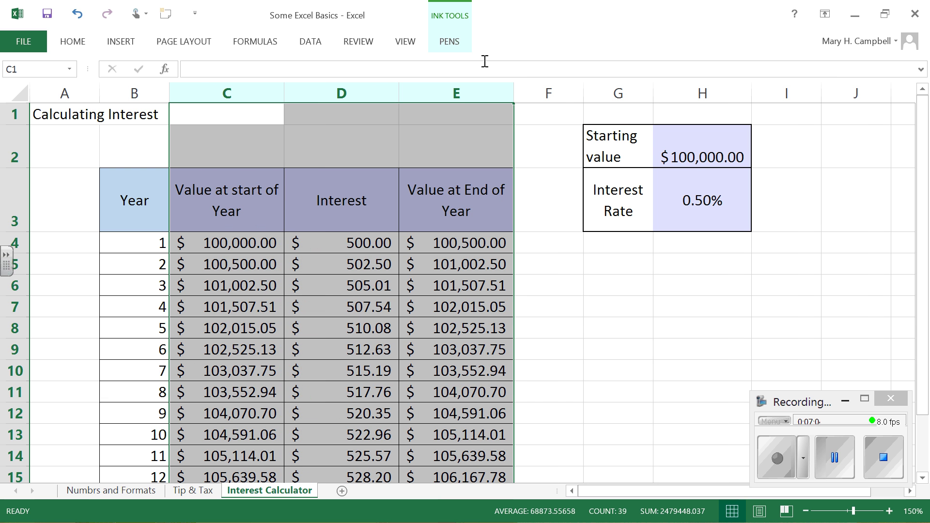
left_click(548, 328)
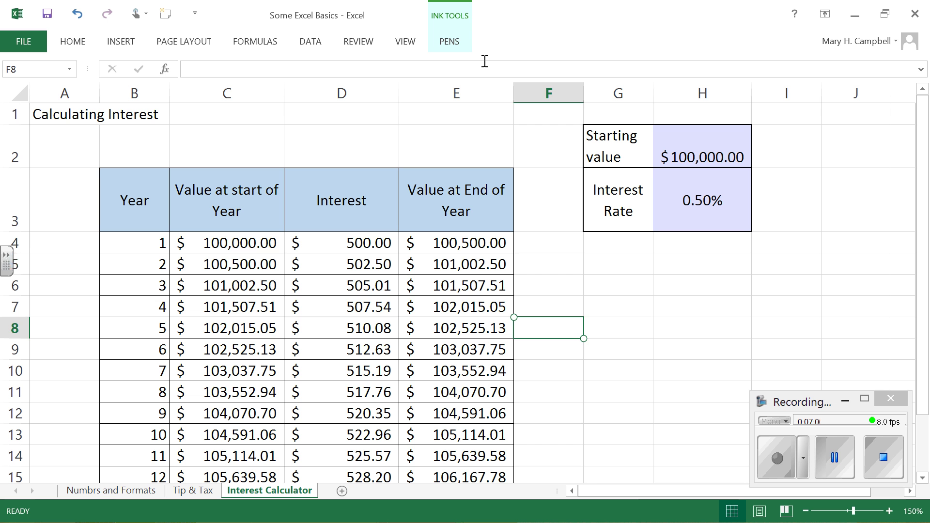
Set the starting value in H2 to 12000 and review the 12-year table
left_click(702, 147)
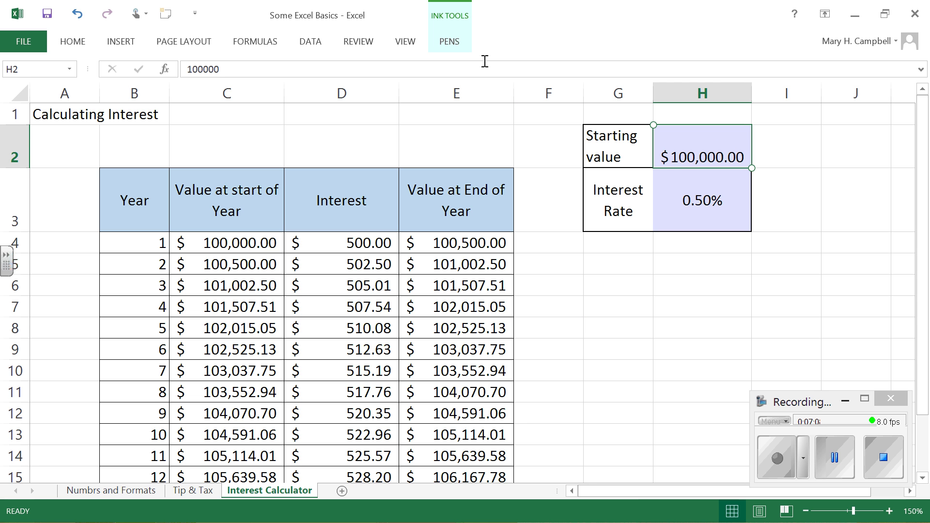
type("12000")
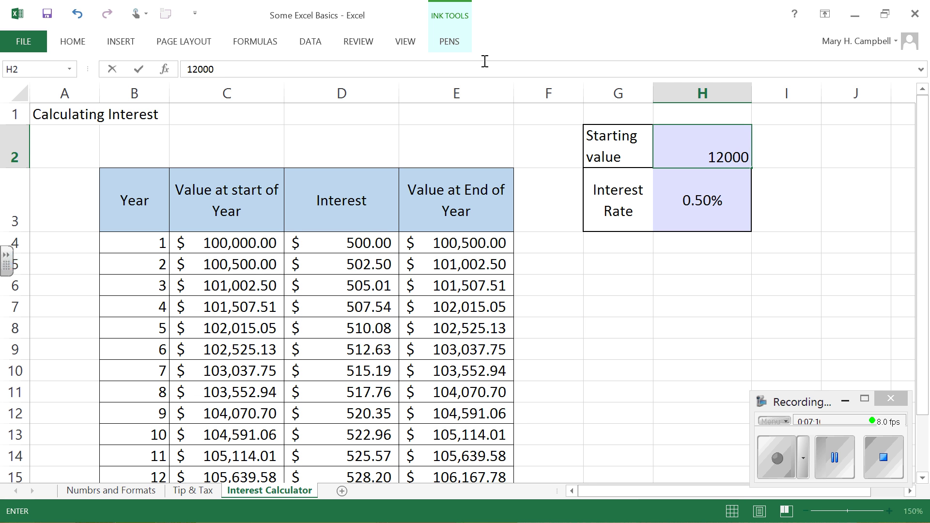
key("Return")
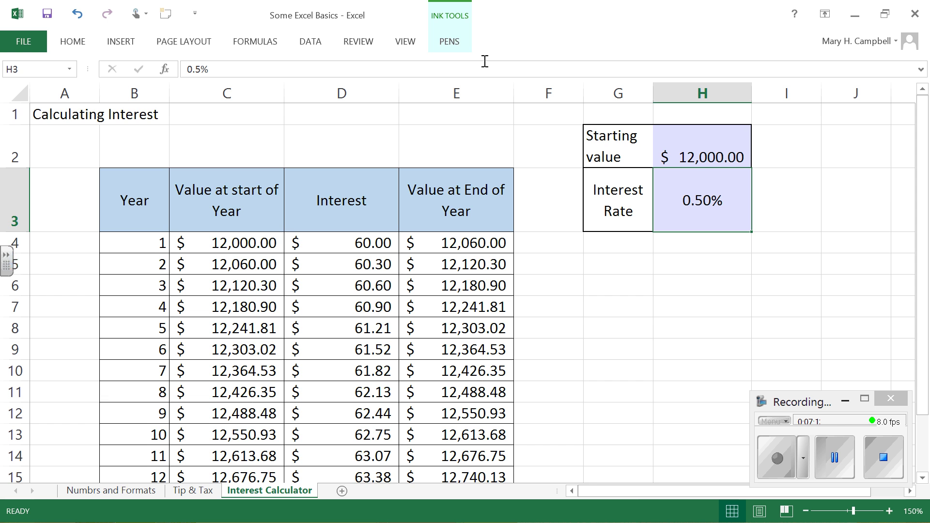
scroll(465, 290, "down", 2)
scroll(465, 291, "up", 1)
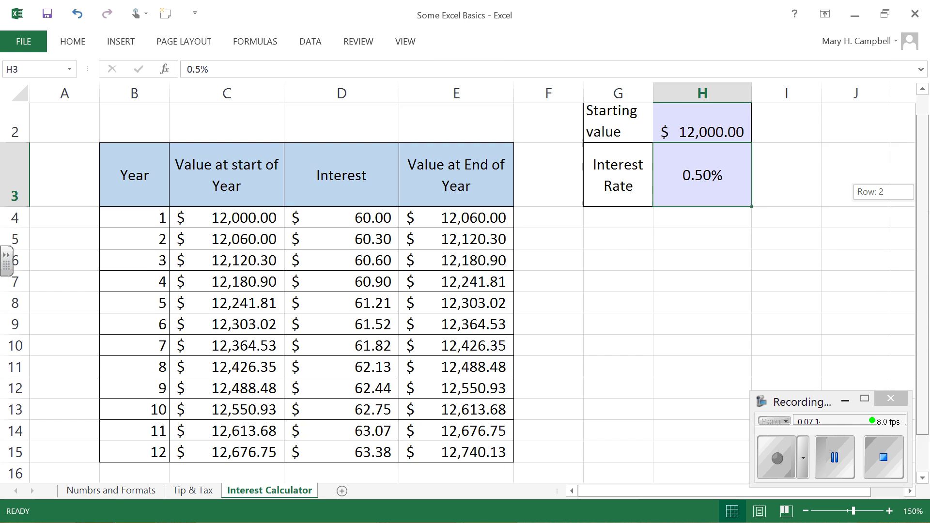